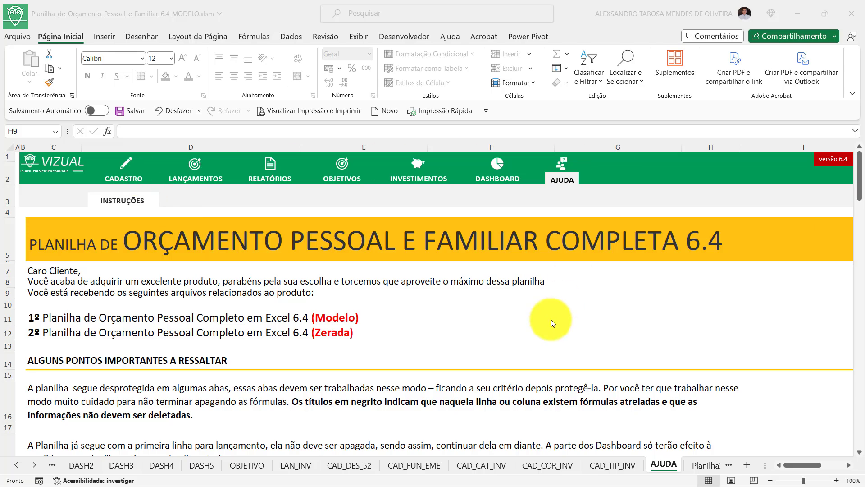
Open the Cadastro section and compare its Saldo de Contas and Transferências sheets.
left_click(127, 177)
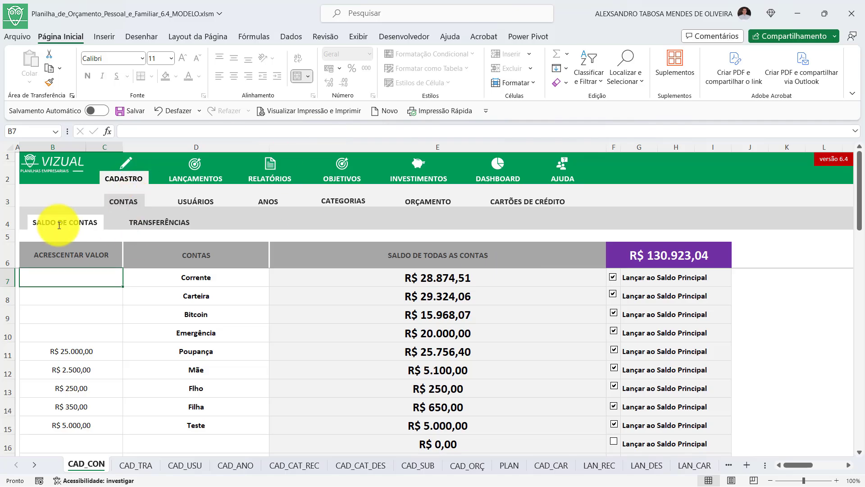
left_click(171, 223)
left_click(79, 230)
left_click(143, 224)
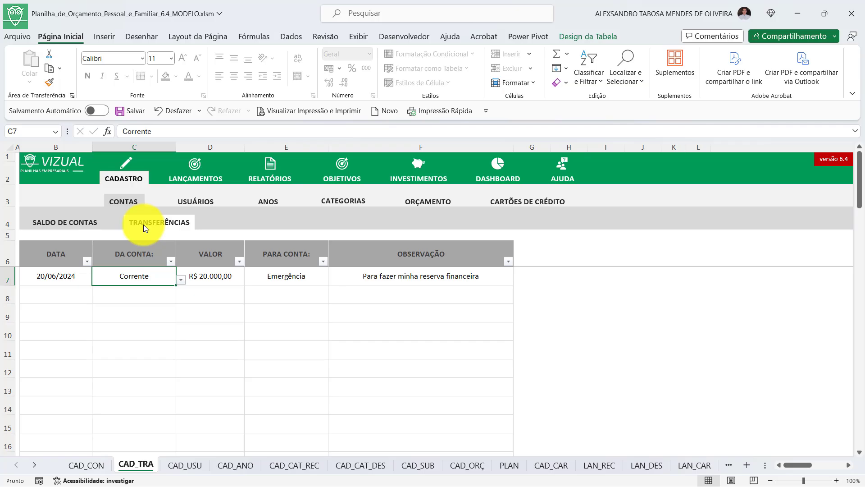
left_click(75, 223)
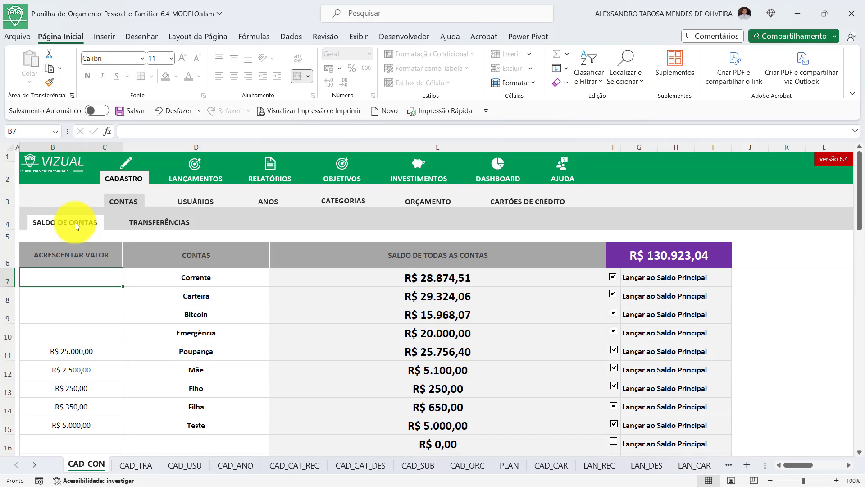
left_click(167, 232)
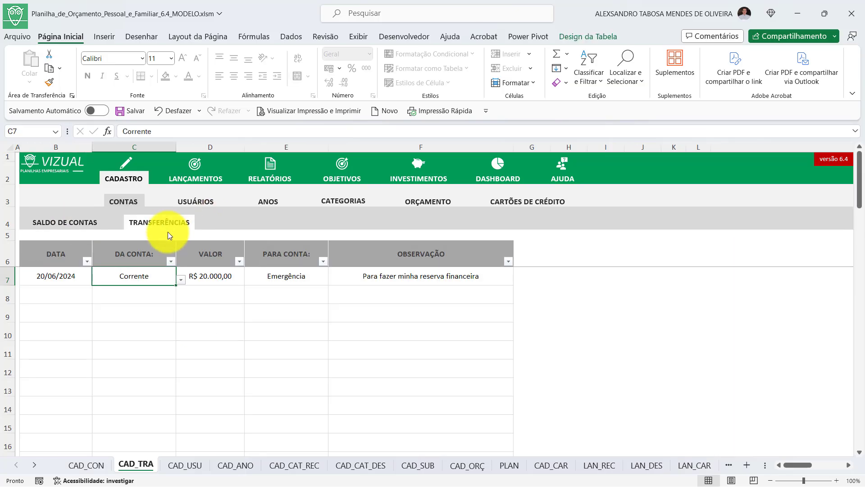
Review the Usuários, Anos, Categorias, Orçamento and Cartões de Crédito registration sheets, then return to Contas.
left_click(189, 201)
left_click(267, 201)
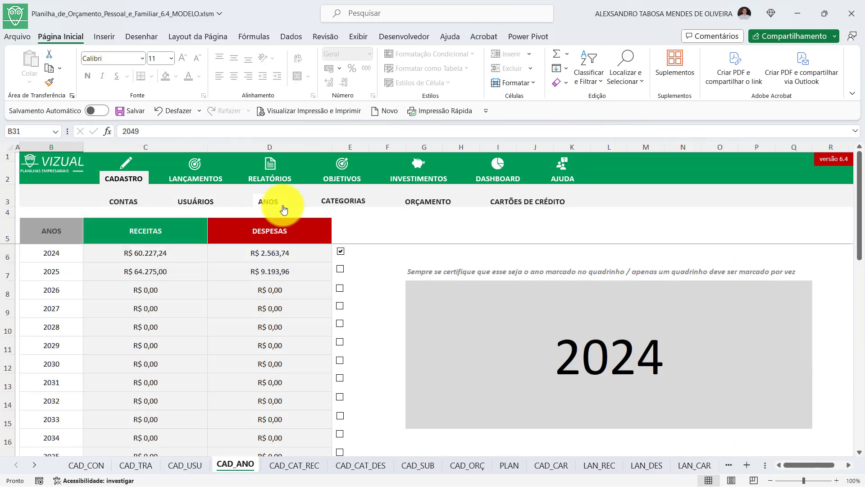
left_click(341, 204)
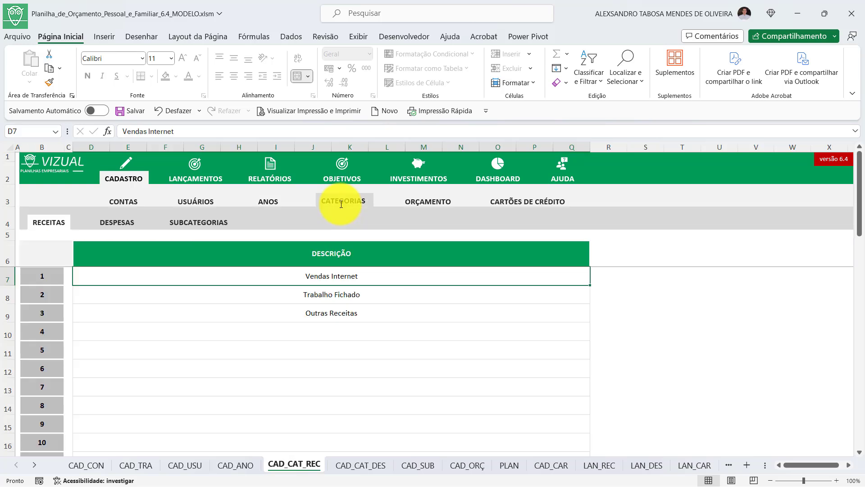
left_click(426, 203)
left_click(507, 202)
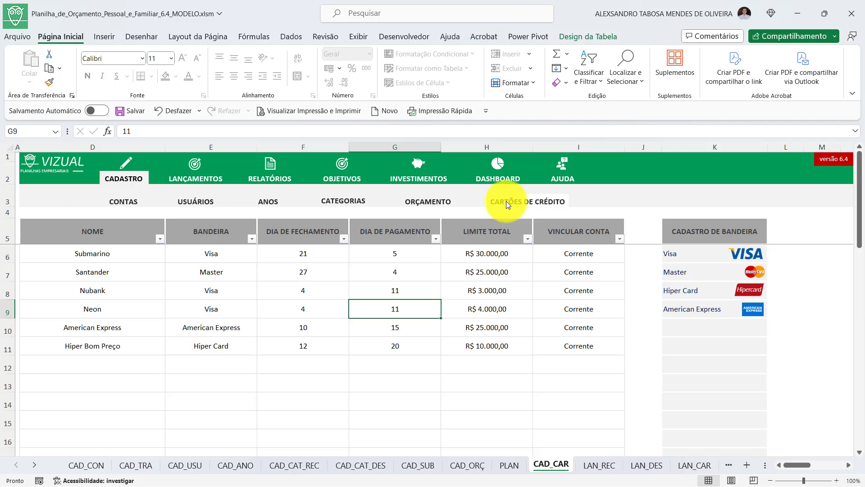
left_click(419, 202)
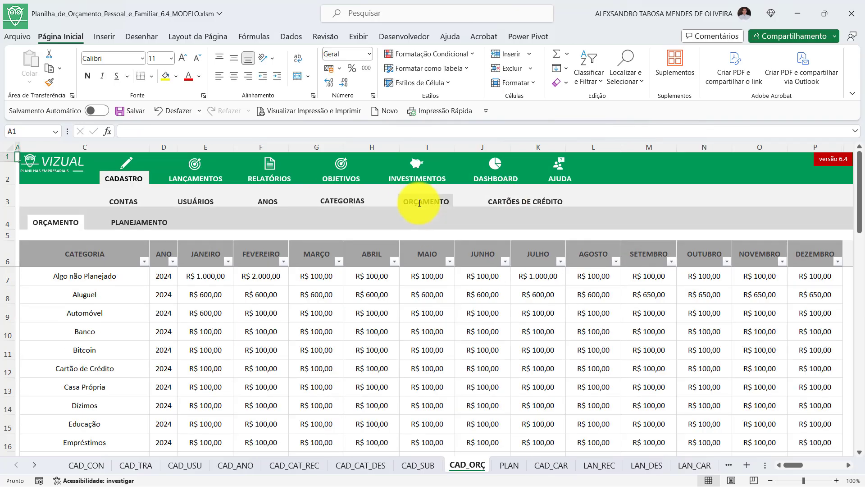
left_click(340, 202)
left_click(268, 203)
left_click(200, 203)
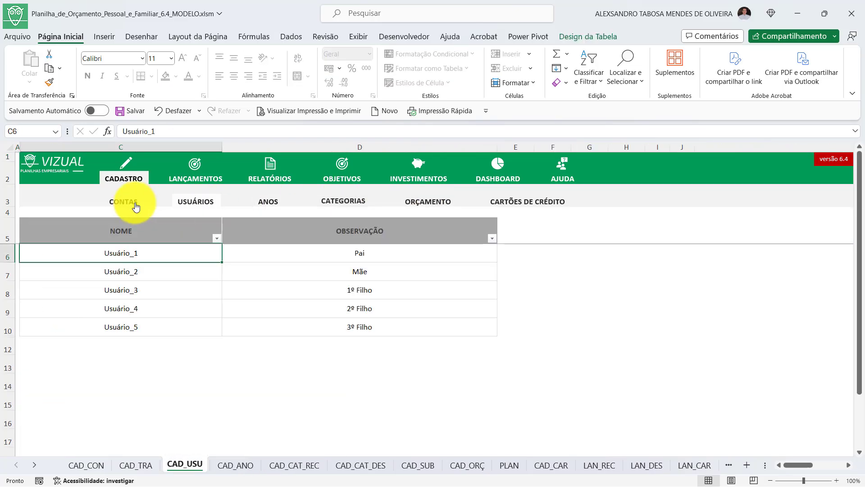
left_click(134, 202)
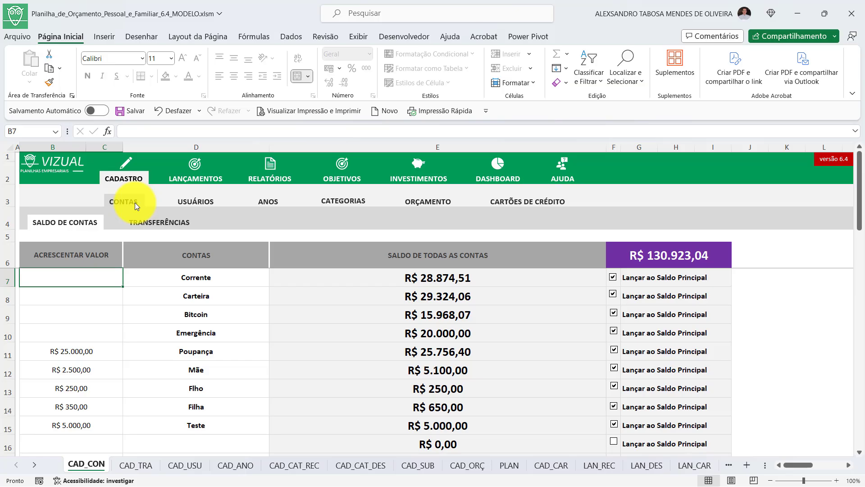
Open Lançamentos and view the recurring Receitas and Despesas entry sheets, ending on Receitas.
left_click(195, 180)
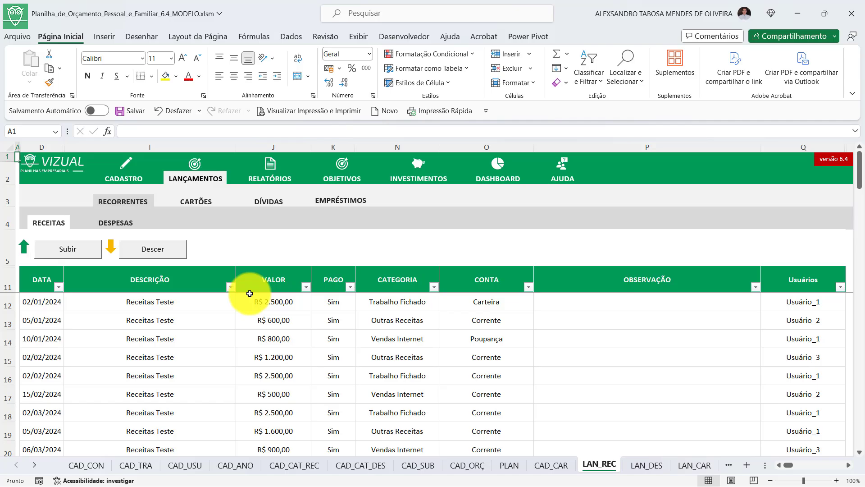
left_click(100, 224)
left_click(55, 225)
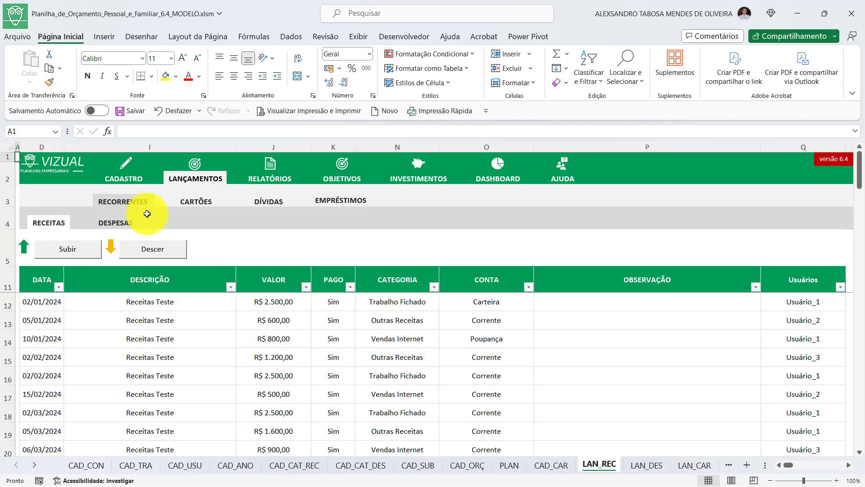
left_click(116, 224)
left_click(54, 224)
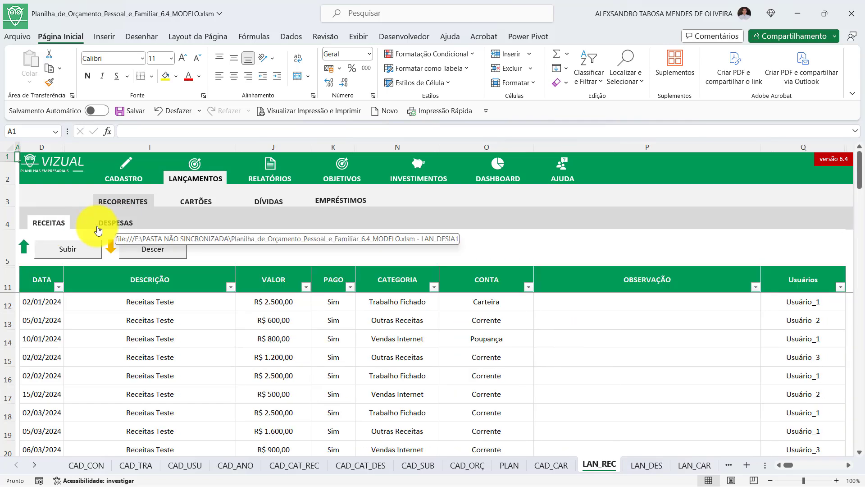
Open the Cartões entries and examine the installment count and Pagou? columns of the Televisão para o Quarto purchase.
left_click(196, 202)
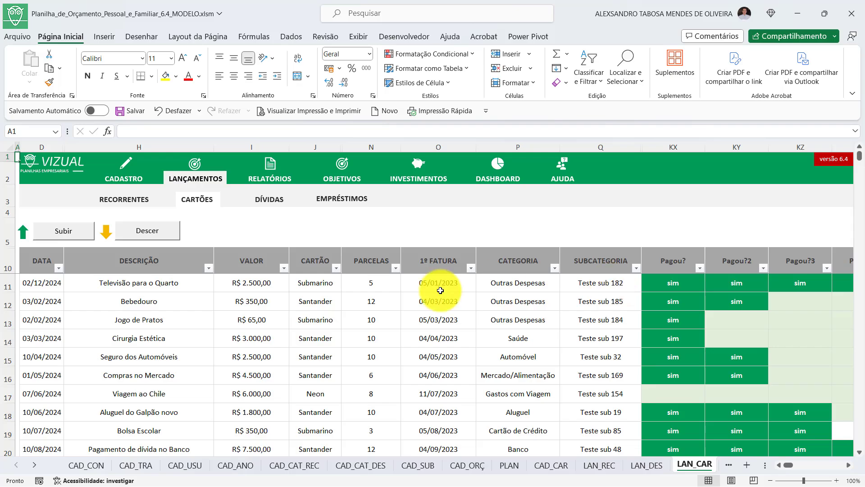
left_click(371, 283)
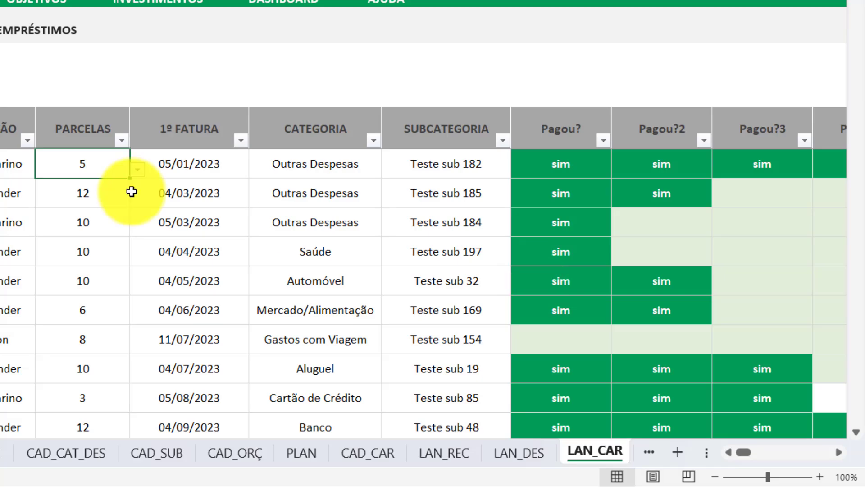
left_click(839, 452)
left_click(838, 452)
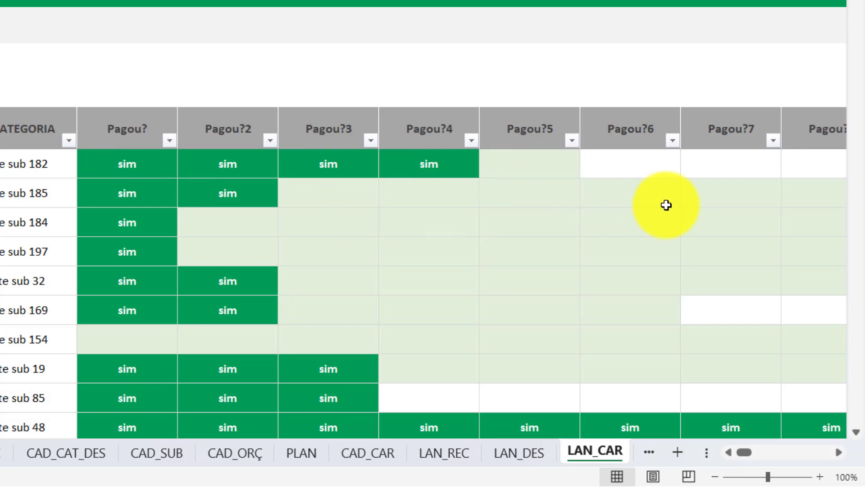
left_click_drag(743, 453, 726, 453)
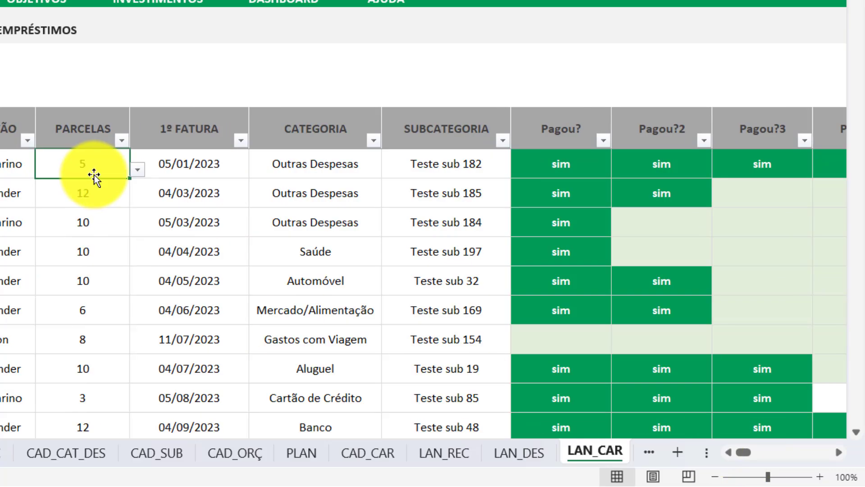
Set the Parcelas of the Televisão para o Quarto purchase to 6 and inspect its Pagou? columns.
type("6")
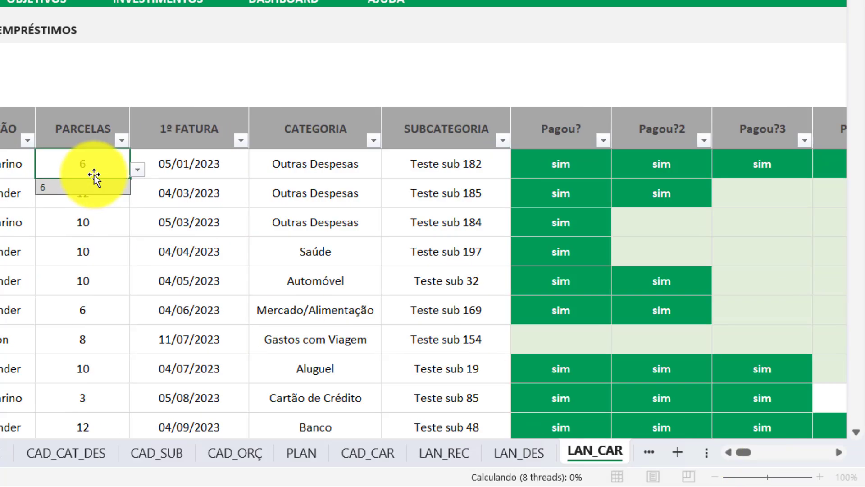
key("Tab")
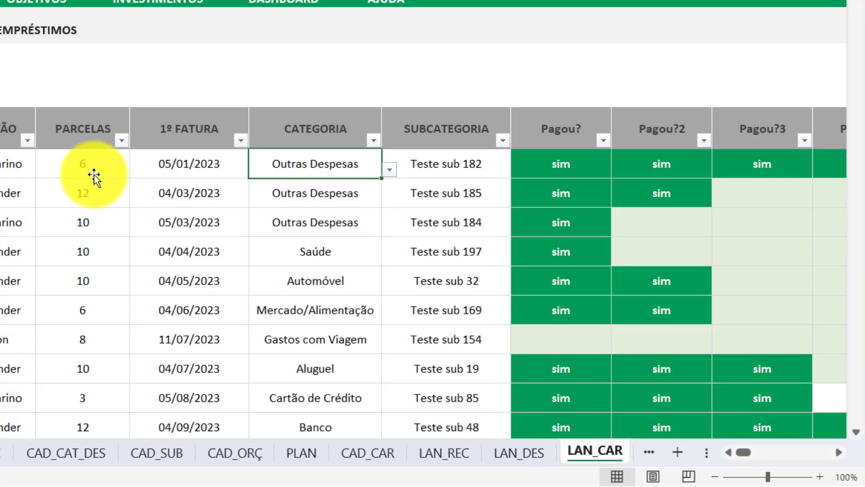
left_click(838, 452)
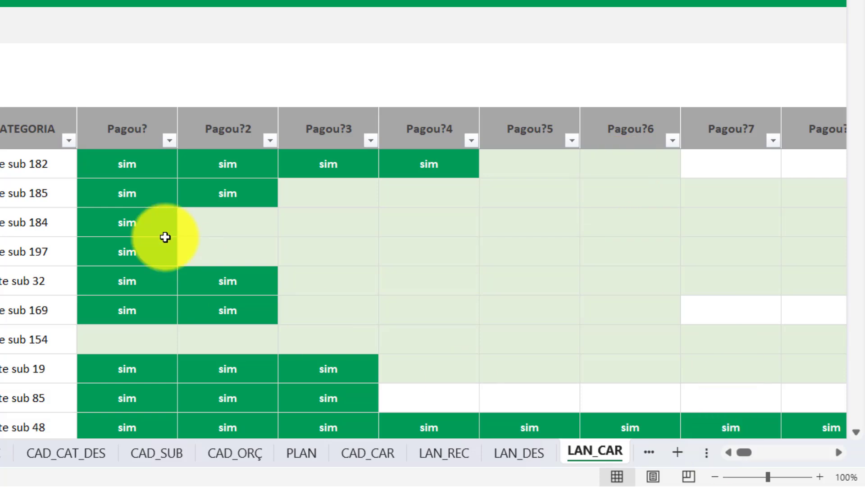
left_click(144, 169)
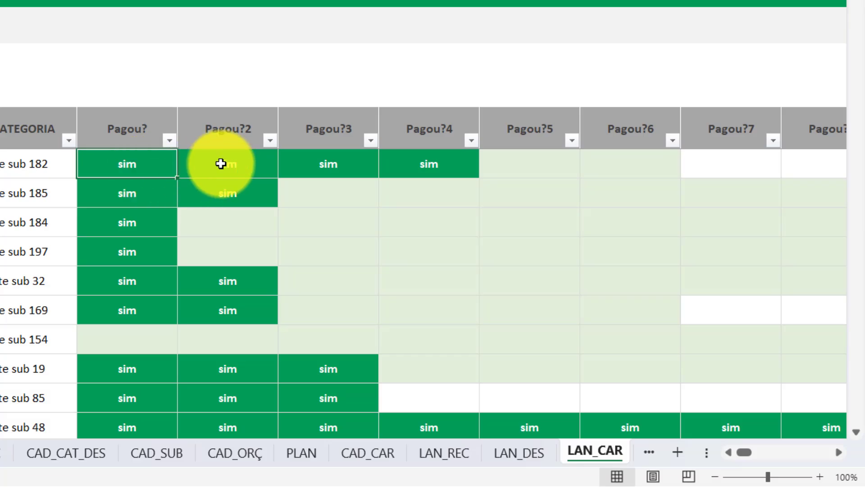
left_click(312, 167)
left_click(421, 168)
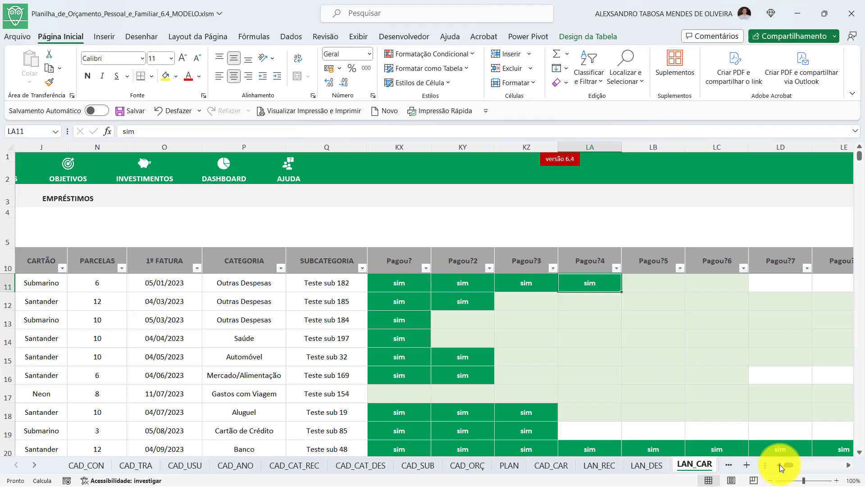
Restore the Parcelas of the Televisão para o Quarto purchase to 5.
left_click(779, 465)
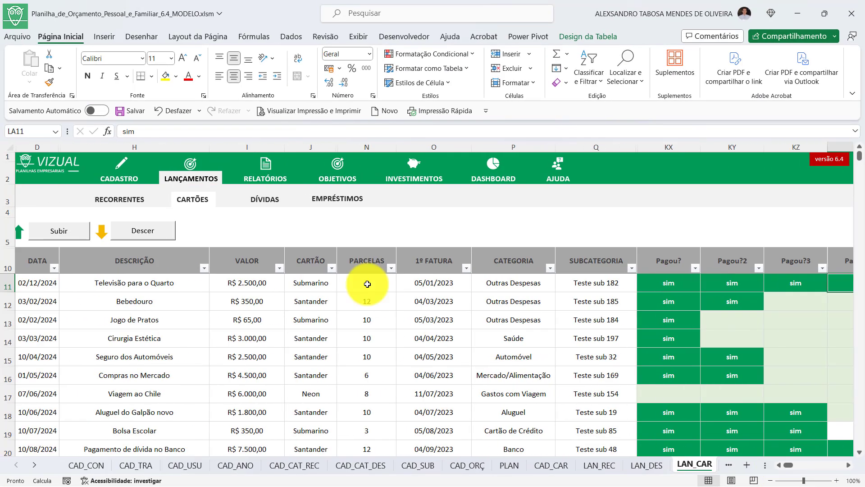
left_click(355, 284)
type("5")
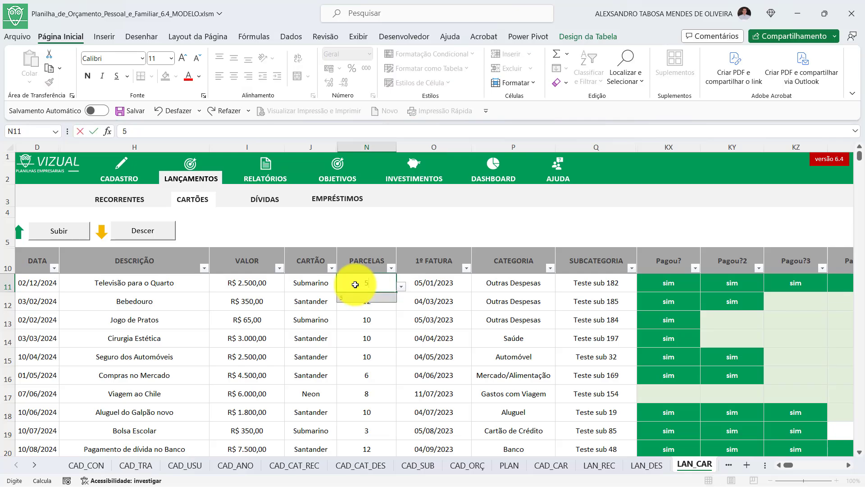
key("Tab")
key("Tab")
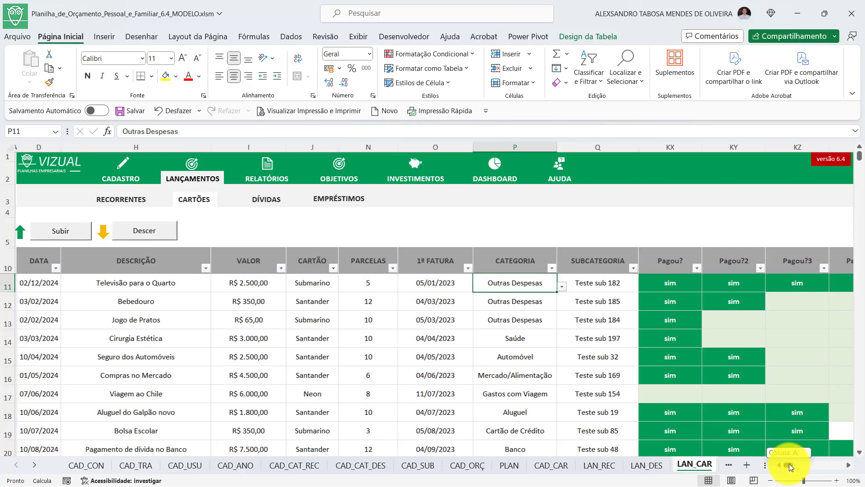
Examine the Observações column at the end of the card entries table, then return to the first columns.
left_click_drag(790, 465, 795, 463)
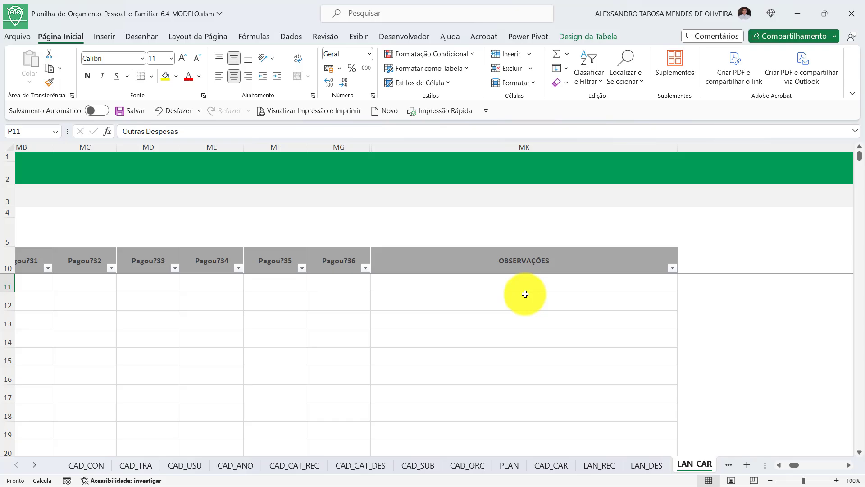
left_click_drag(799, 466, 790, 467)
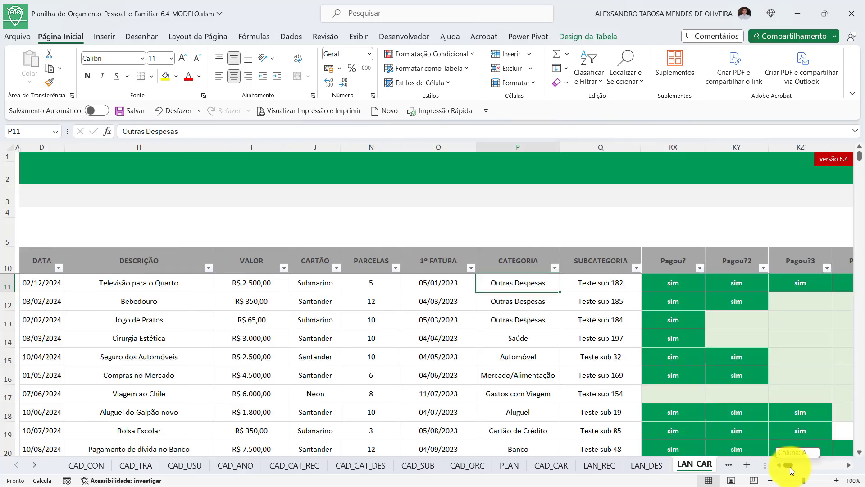
left_click(258, 293)
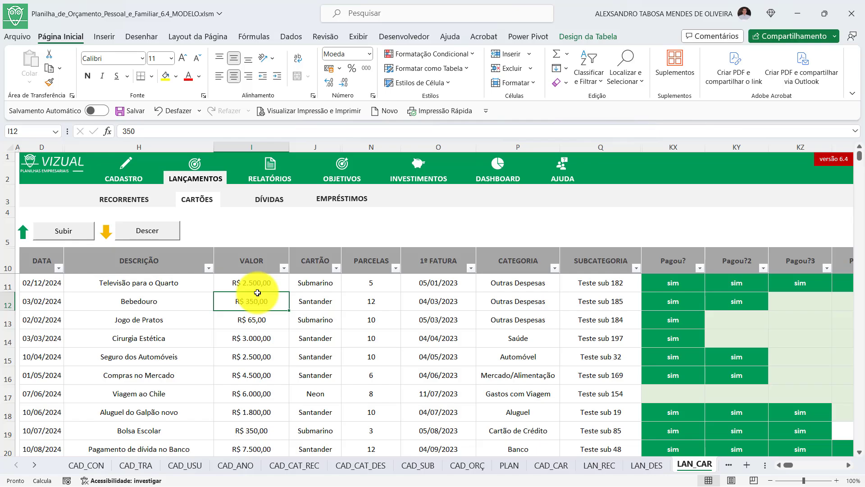
View the Dívidas and Empréstimos entry sheets.
left_click(267, 200)
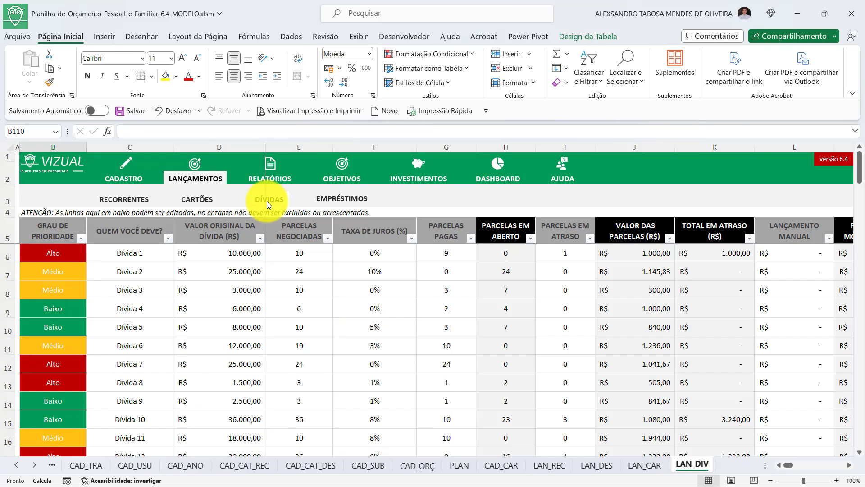
left_click(345, 202)
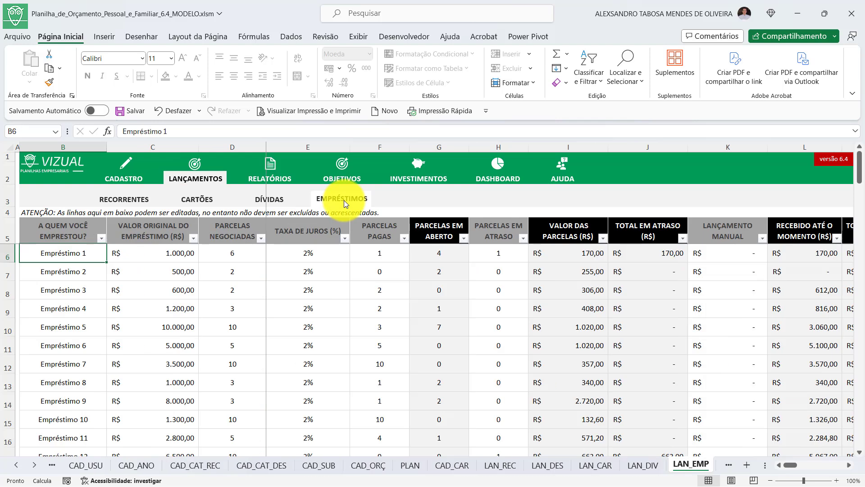
Open the recurring Receitas report by account and inspect its account options and year selector.
left_click(278, 175)
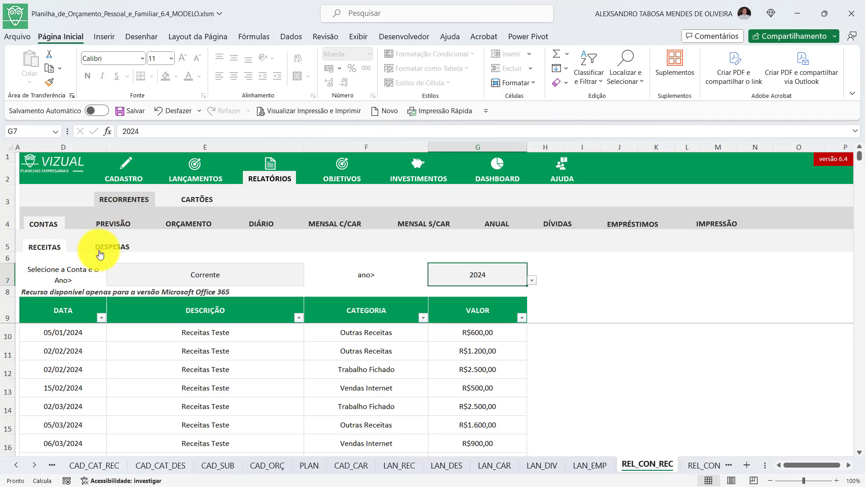
left_click(163, 270)
left_click(308, 280)
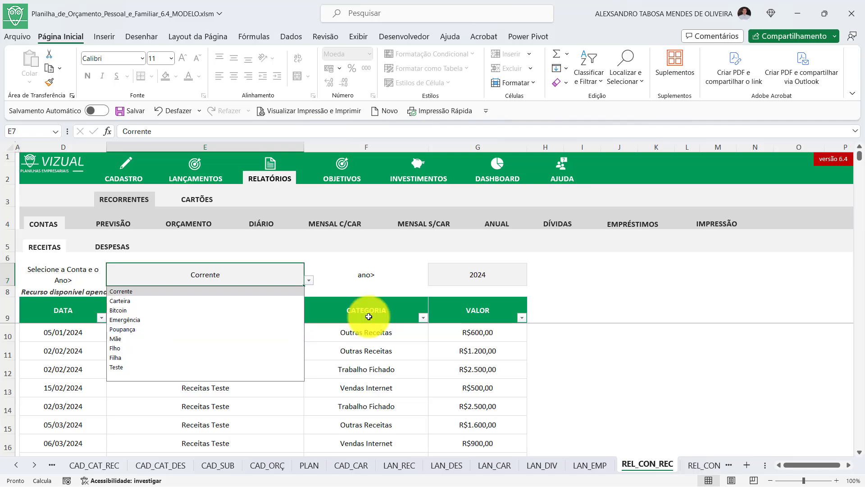
left_click(491, 280)
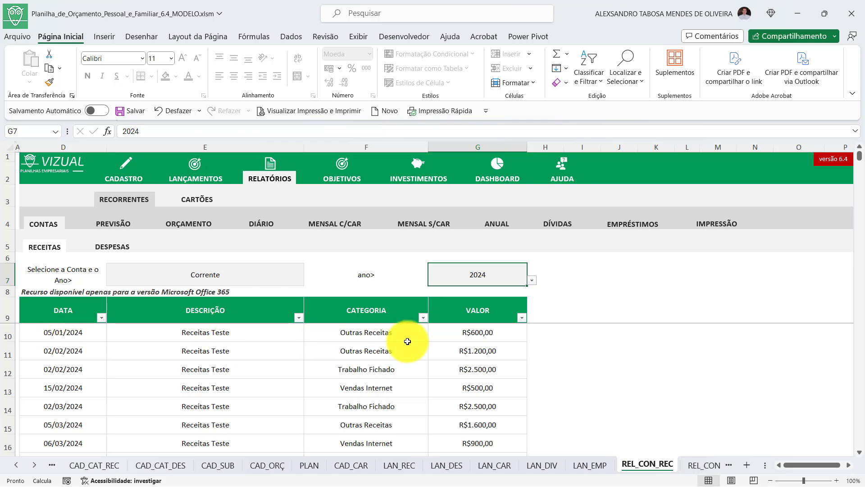
Set the account of the Receitas report to Carteira.
left_click(277, 272)
left_click(309, 280)
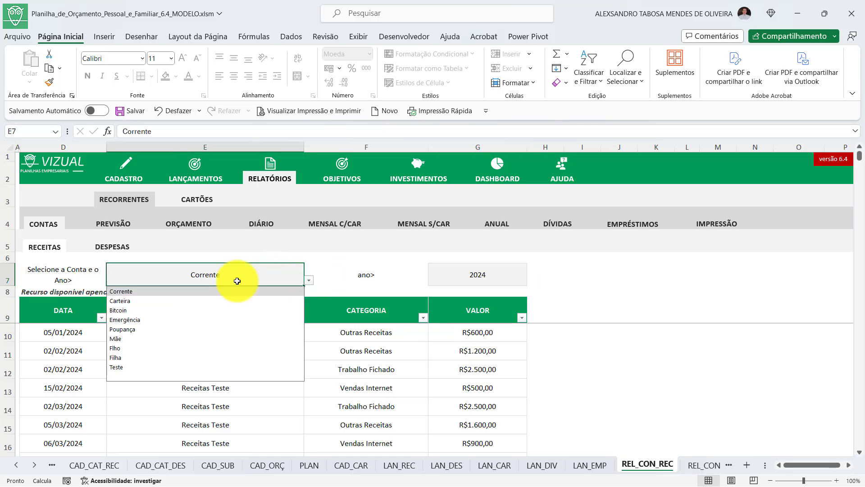
left_click(127, 301)
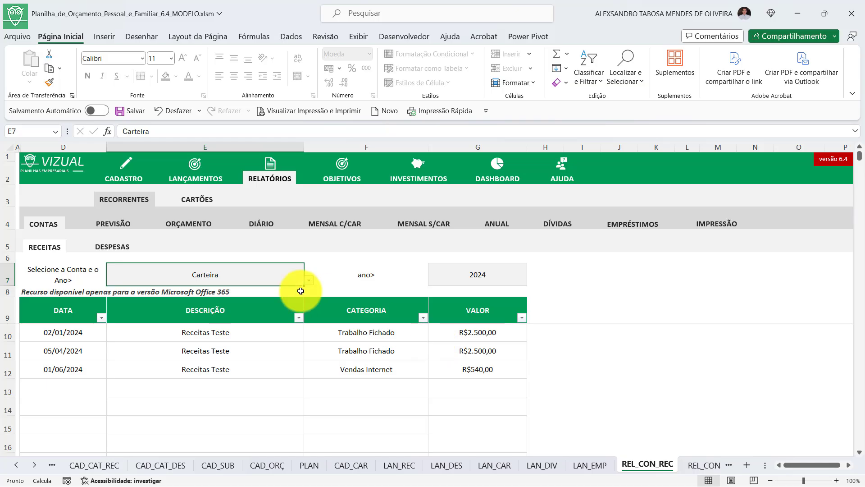
Set the account of the Receitas report back to Corrente and open the recurring Despesas report by account.
left_click(309, 280)
left_click(166, 291)
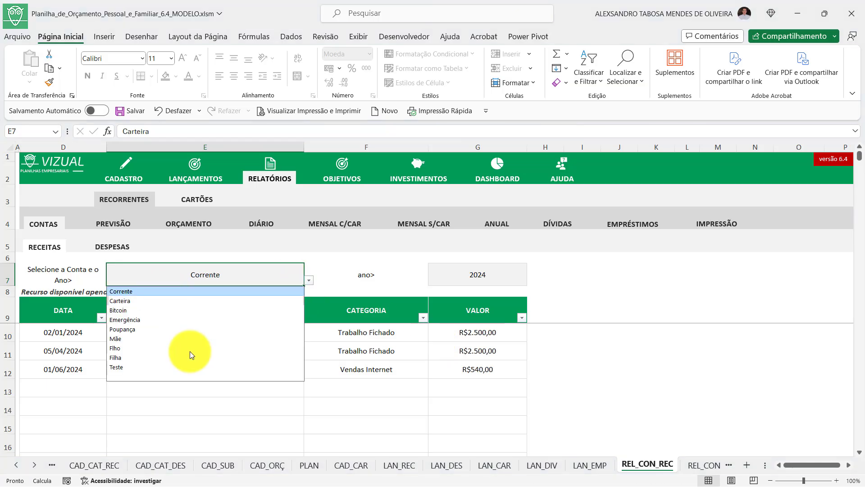
left_click(110, 247)
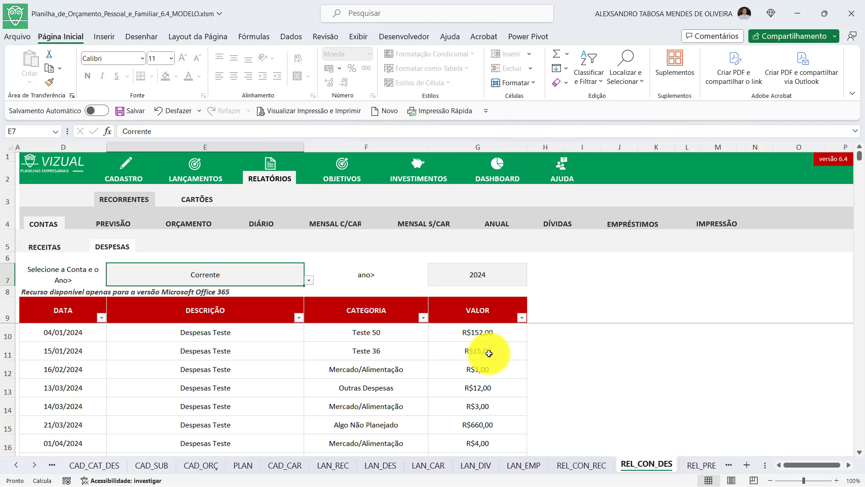
View the Despesas report for the accounts Poupança and Carteira, and return it to Corrente.
left_click(309, 280)
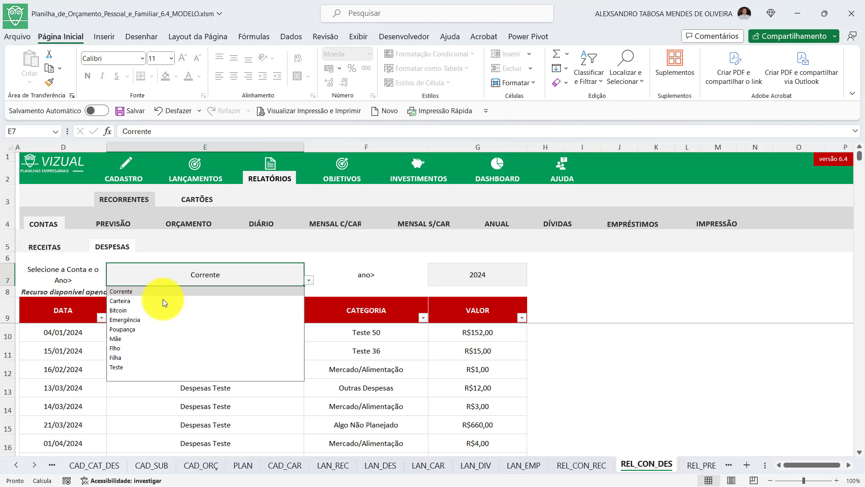
left_click(128, 331)
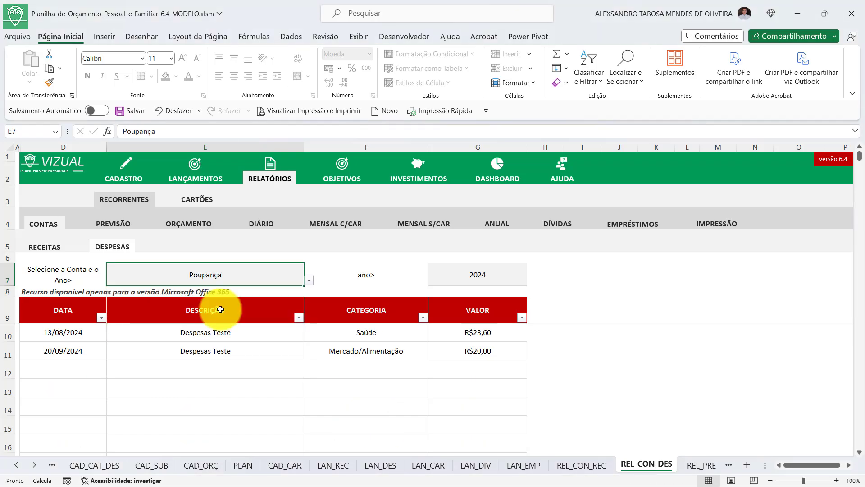
left_click(309, 280)
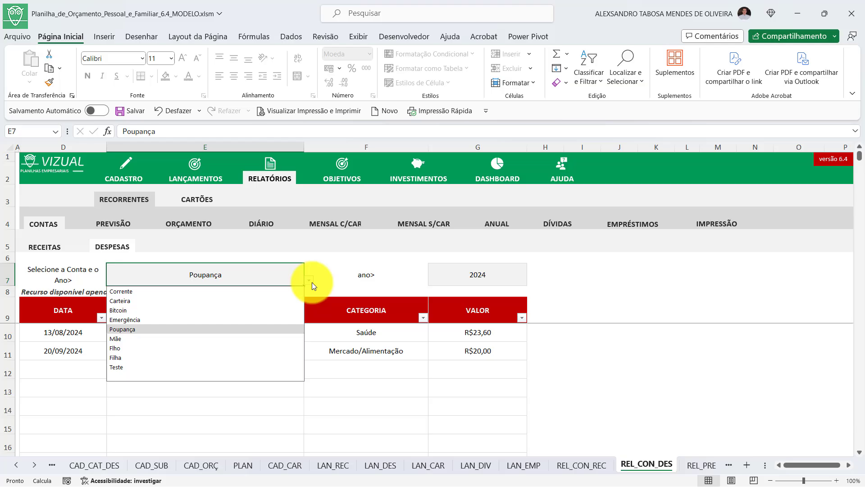
left_click(142, 302)
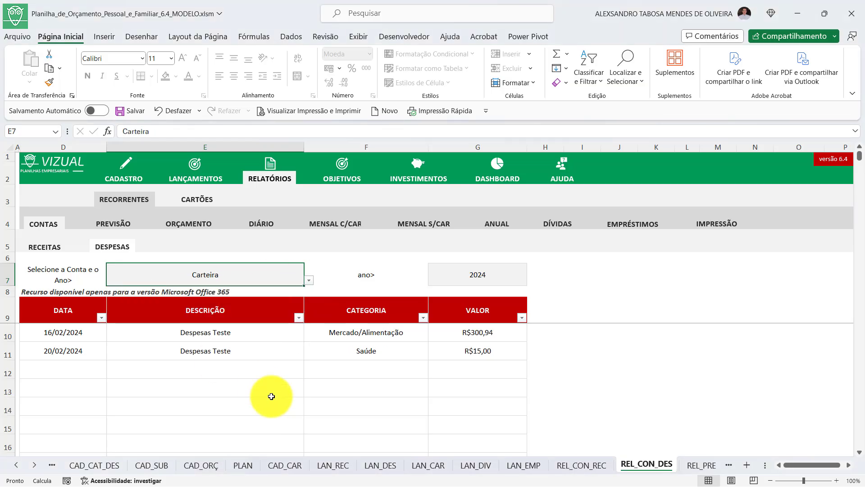
left_click(309, 280)
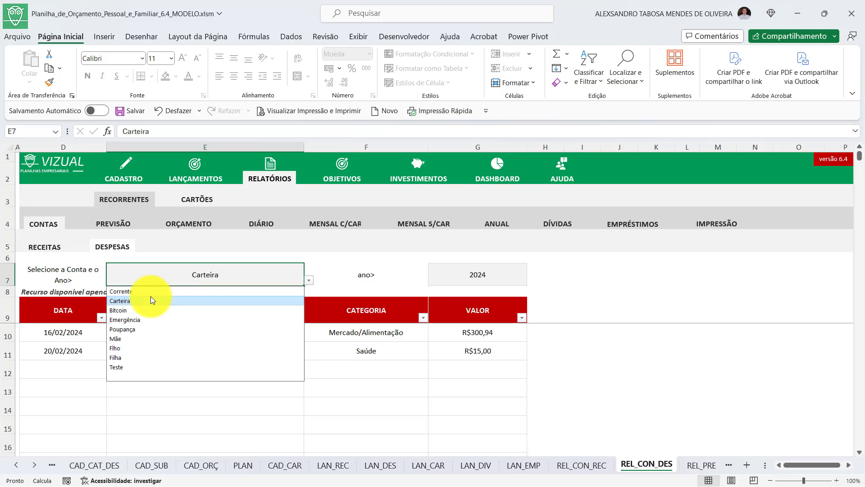
left_click(147, 288)
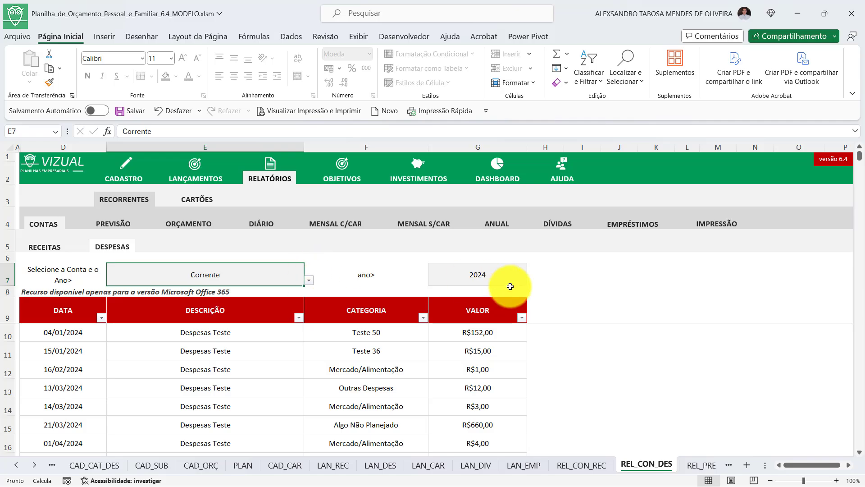
Examine the account and year selectors of the Despesas report.
left_click(458, 278)
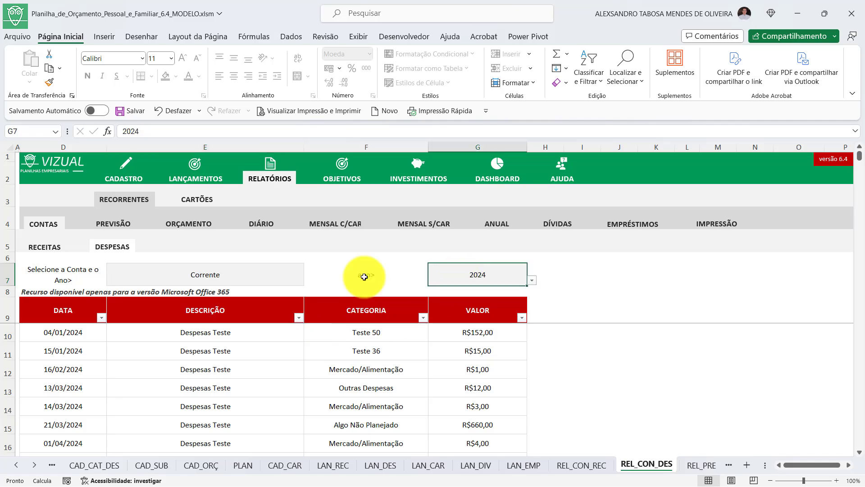
left_click(234, 273)
left_click(472, 276)
left_click(270, 273)
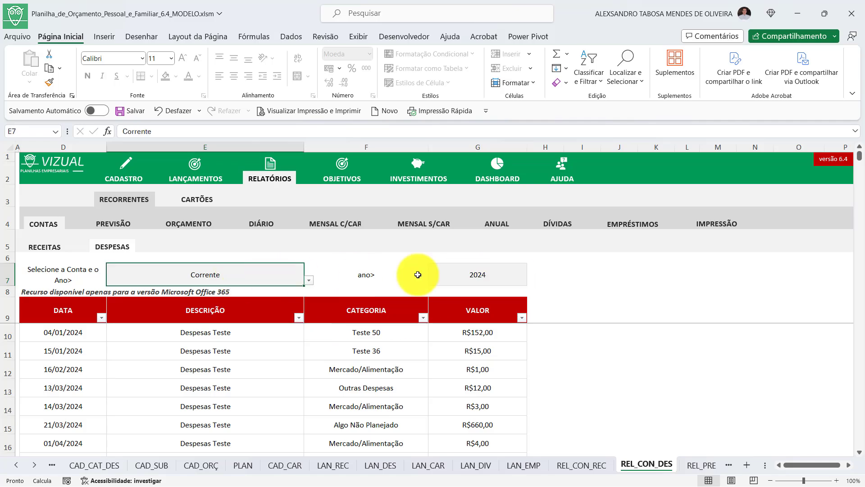
left_click(458, 275)
left_click(255, 276)
left_click(464, 277)
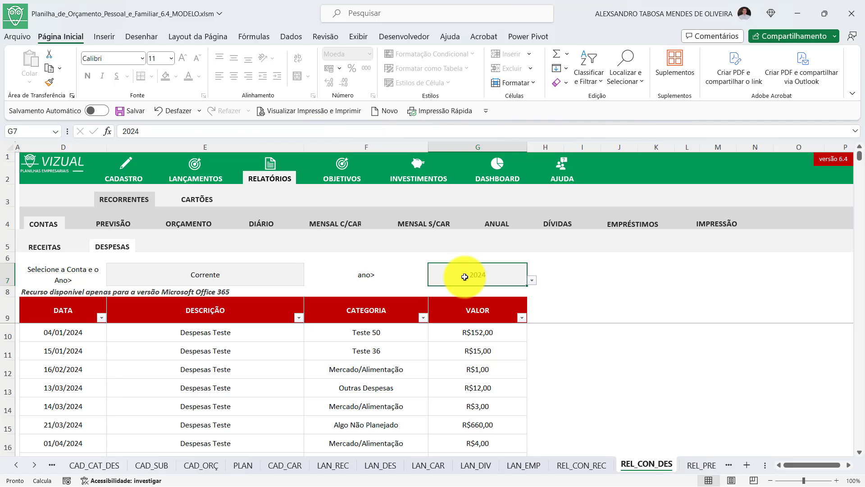
View the Previsão report and the Orçamento report for Março, trying its month selector and checking the % column.
left_click(122, 222)
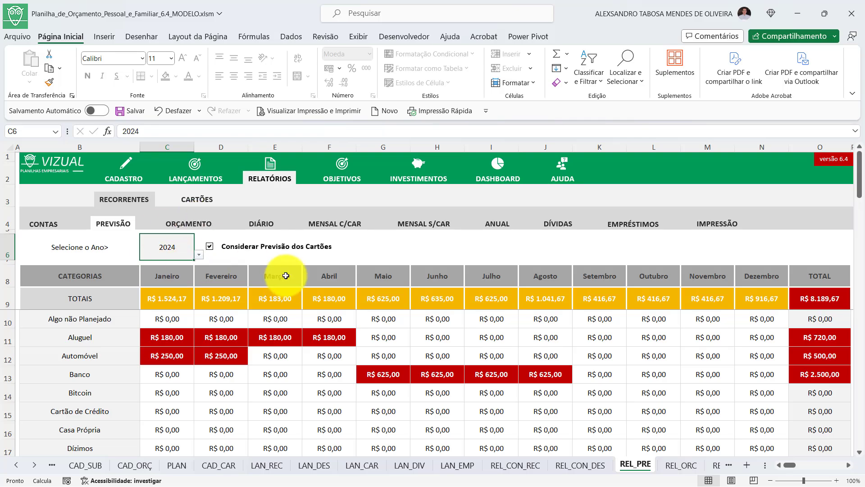
left_click(210, 229)
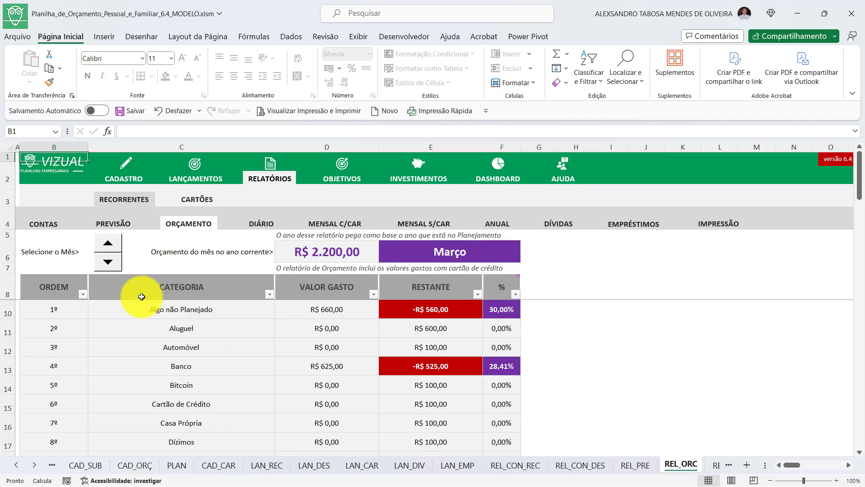
left_click(110, 269)
left_click(108, 243)
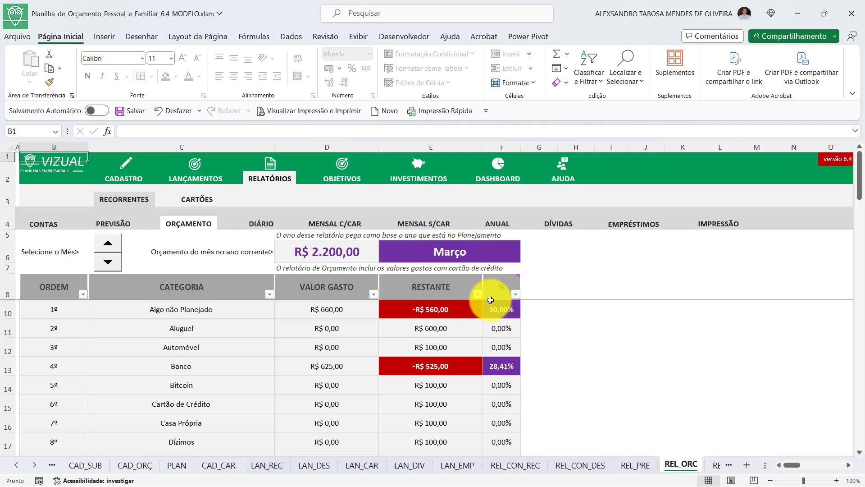
mouse_move(501, 295)
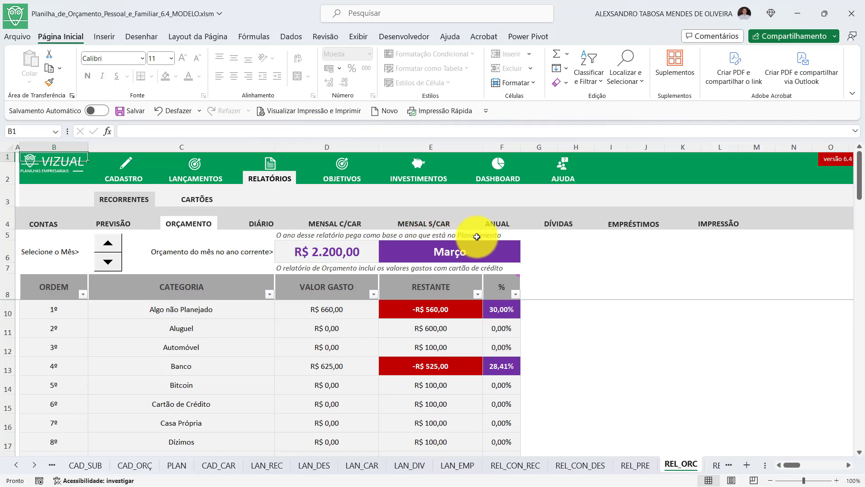
Review the Orçamento and Planejamento registration sheets that feed the budget, and return to the Orçamento report.
left_click(188, 169)
left_click(118, 176)
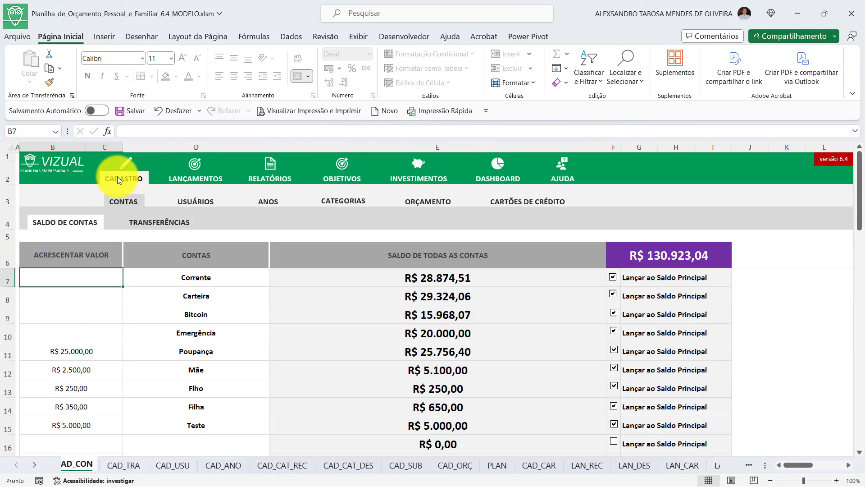
left_click(429, 204)
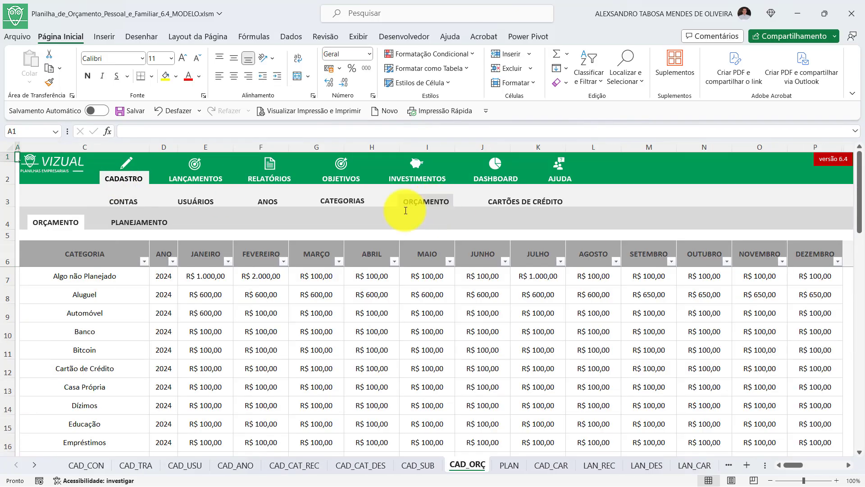
left_click(137, 232)
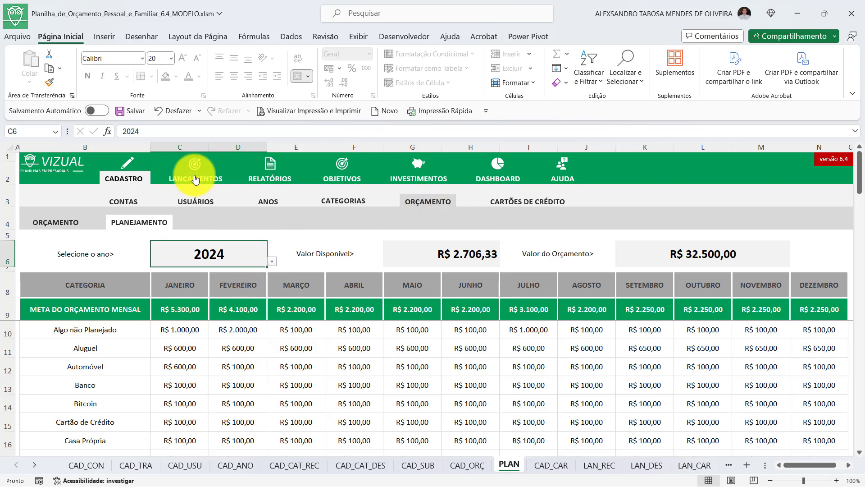
left_click(270, 175)
left_click(201, 224)
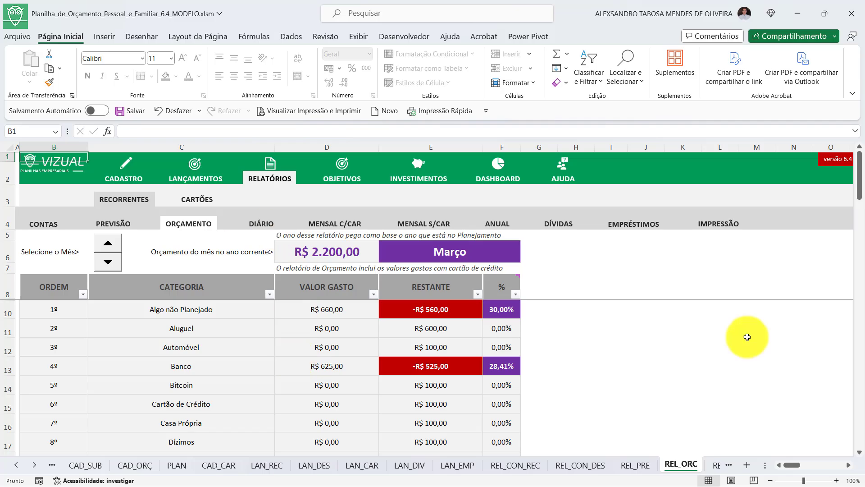
View the recurring Diário, Mensal C/CAR, Mensal S/CAR and Anual reports.
left_click(259, 224)
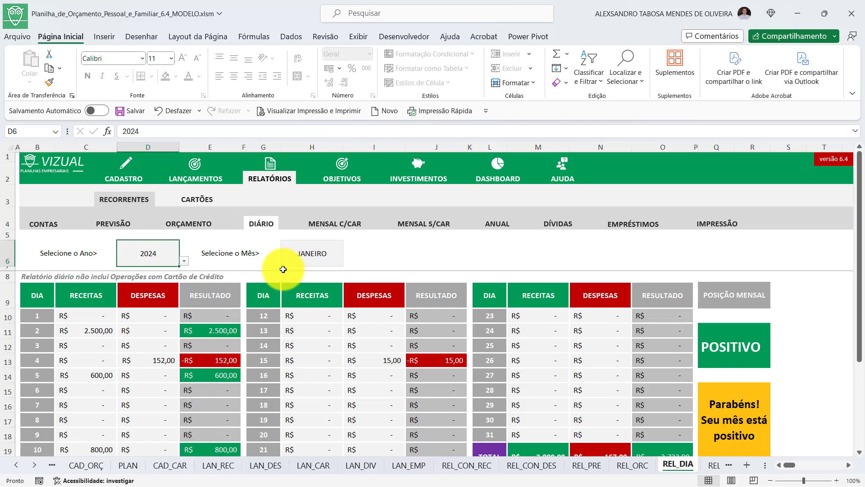
left_click(347, 226)
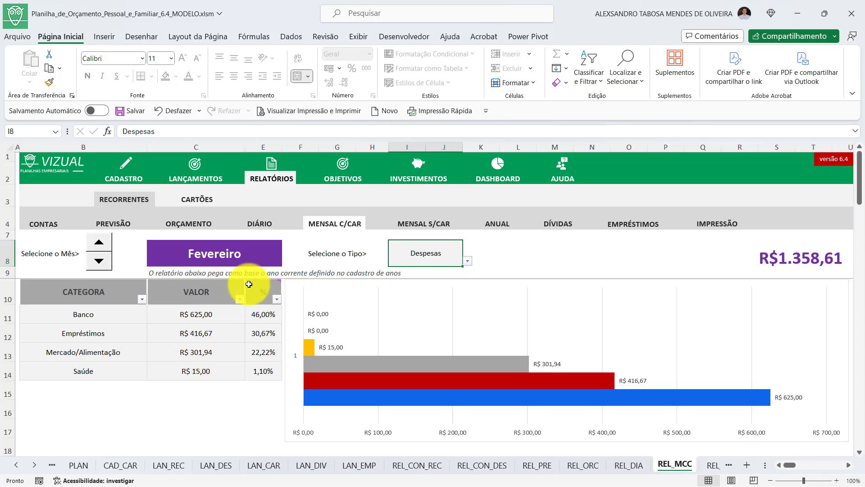
mouse_move(296, 287)
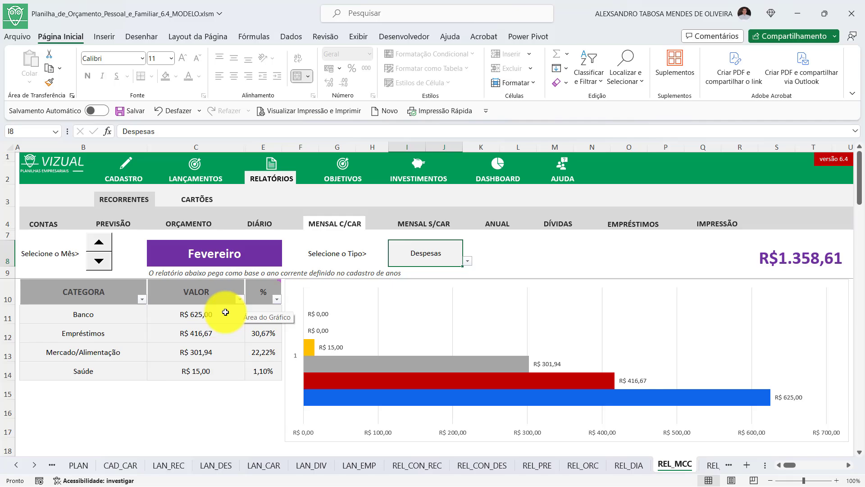
left_click(422, 224)
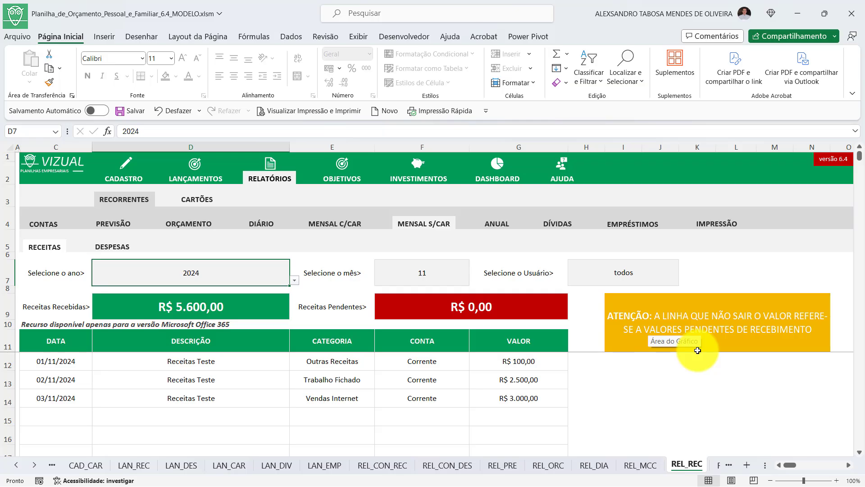
left_click(500, 222)
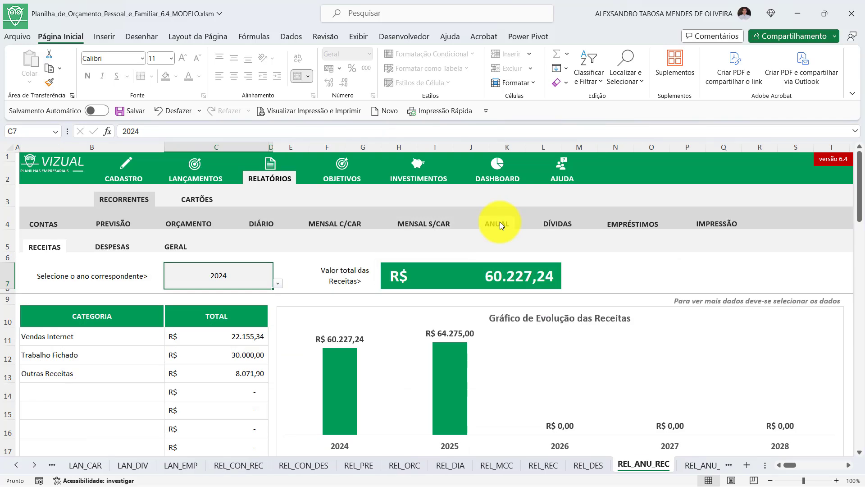
Go back through the recurring reports from Mensal S/CAR to Previsão.
left_click(426, 223)
left_click(350, 222)
left_click(263, 225)
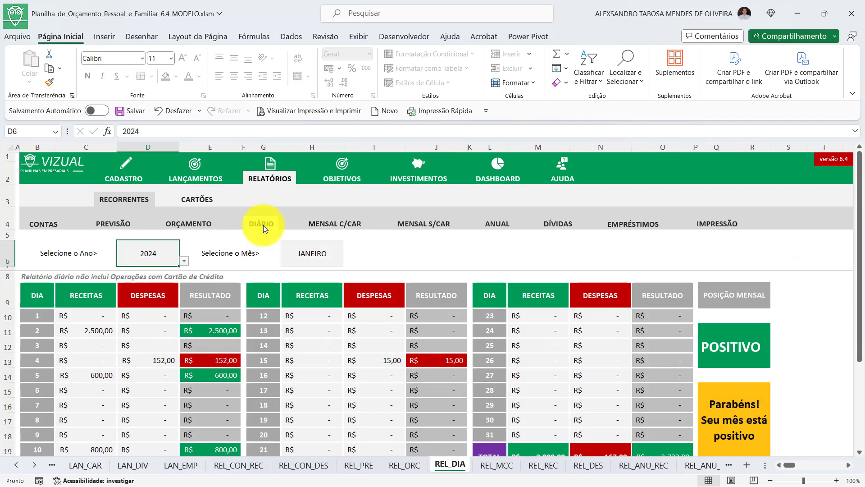
left_click(189, 223)
left_click(121, 223)
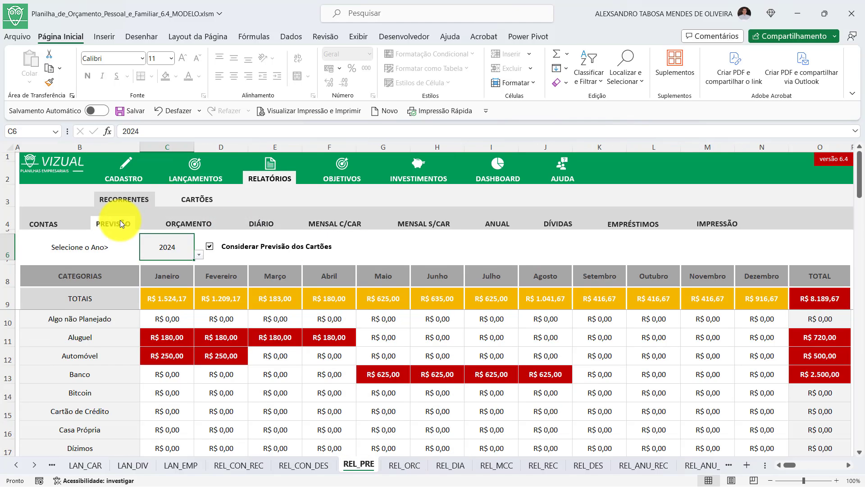
View the Dívidas and Empréstimos reports and return to the Anual report of Despesas.
left_click(497, 224)
left_click(564, 222)
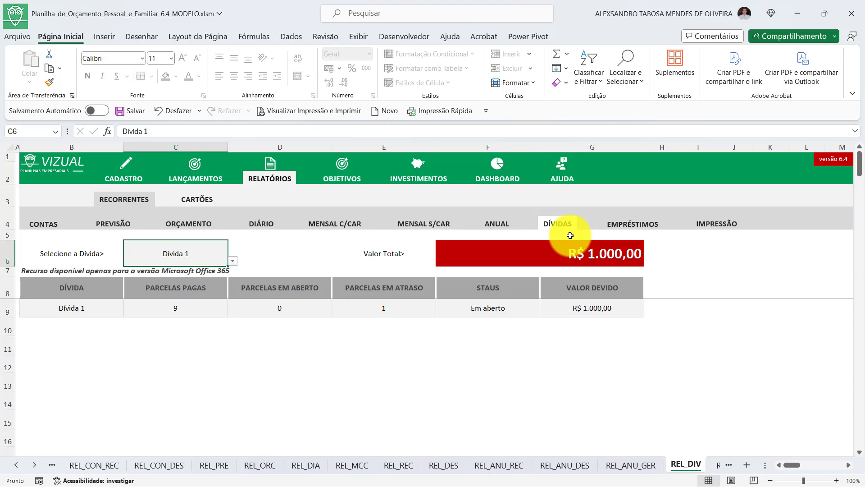
left_click(498, 225)
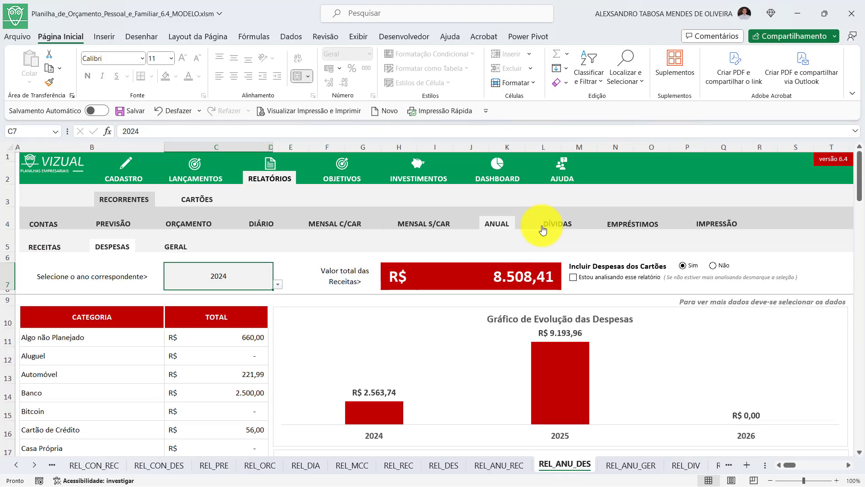
left_click(544, 228)
left_click(628, 226)
left_click(495, 227)
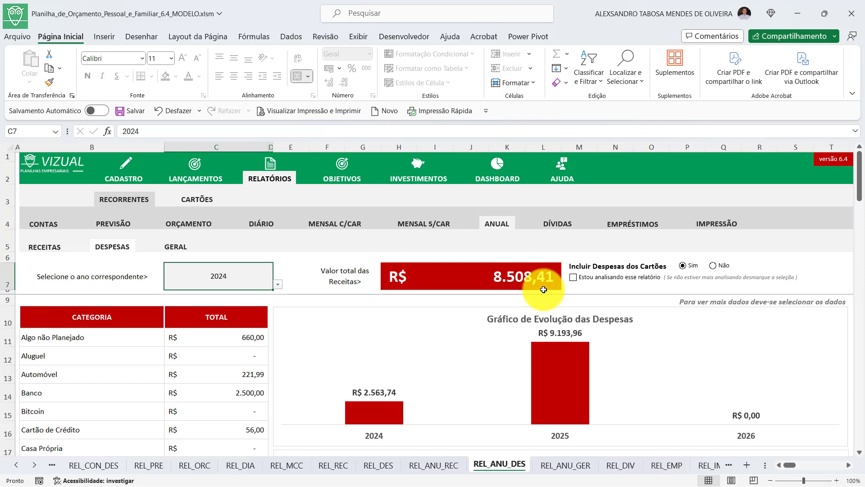
Try to enable "Estou analisando esse relatório" on the annual Despesas report and show the sheet protection commands.
left_click(575, 278)
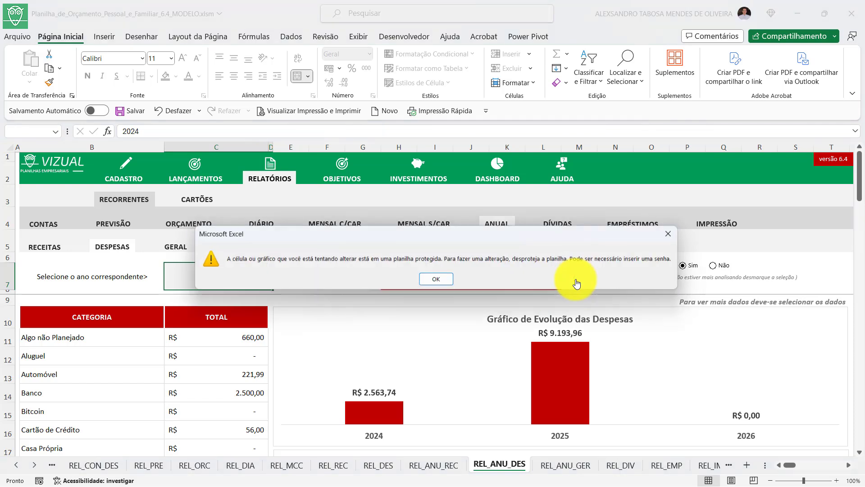
left_click(445, 279)
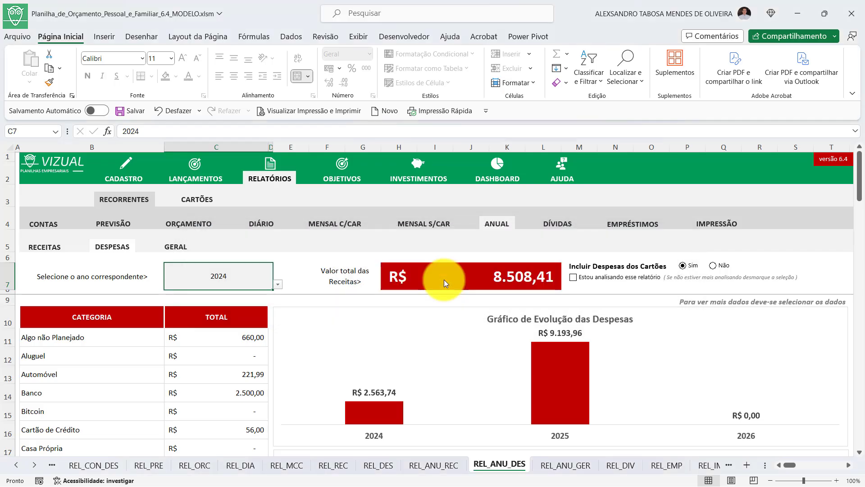
left_click(323, 37)
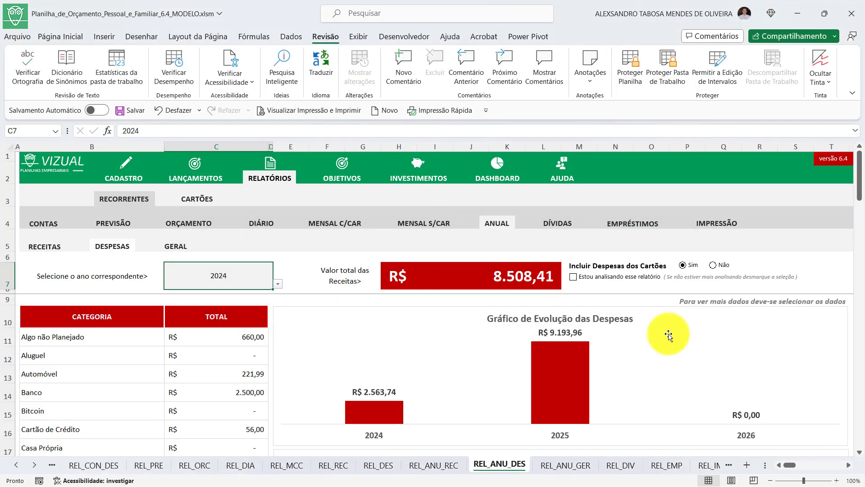
left_click(573, 278)
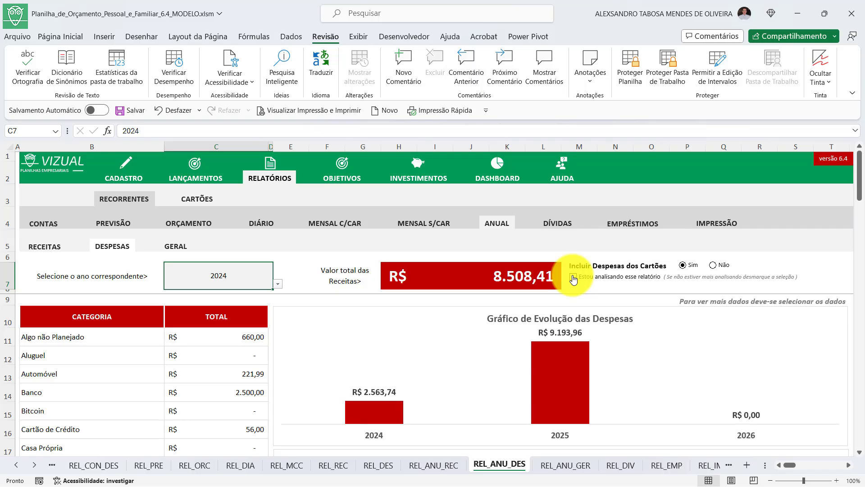
Examine the monthly expenses chart and category totals further down the annual Despesas report.
scroll(512, 319, "down", 4)
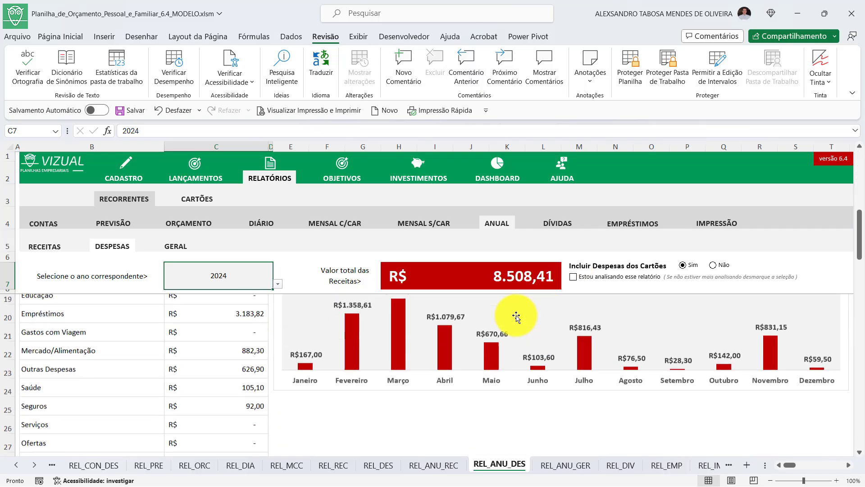
scroll(331, 384, "up", 4)
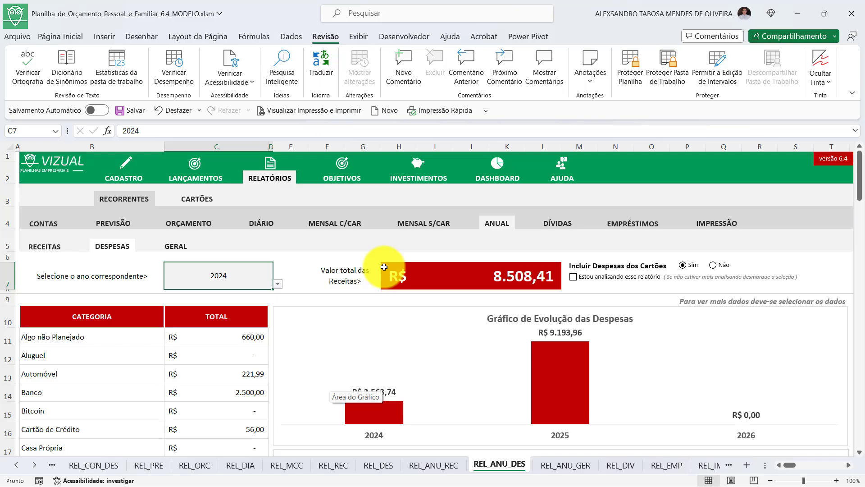
View the recurring Dívidas, Empréstimos and Impressão reports.
left_click(555, 223)
left_click(626, 227)
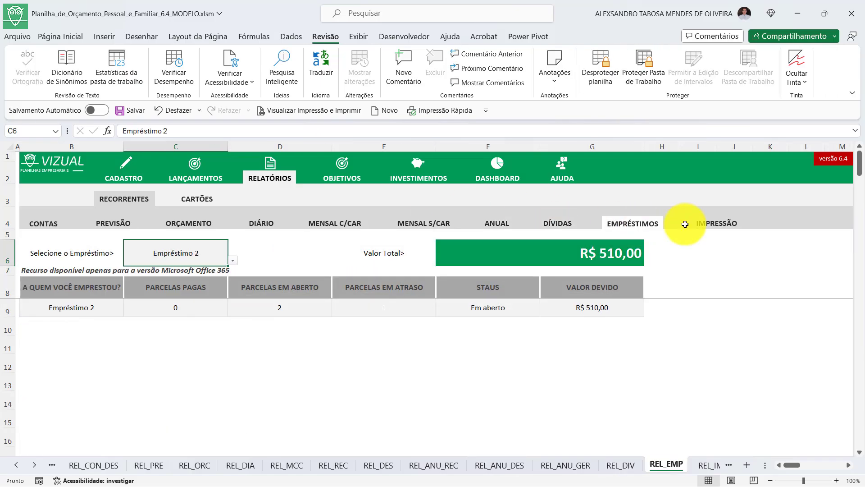
left_click(712, 223)
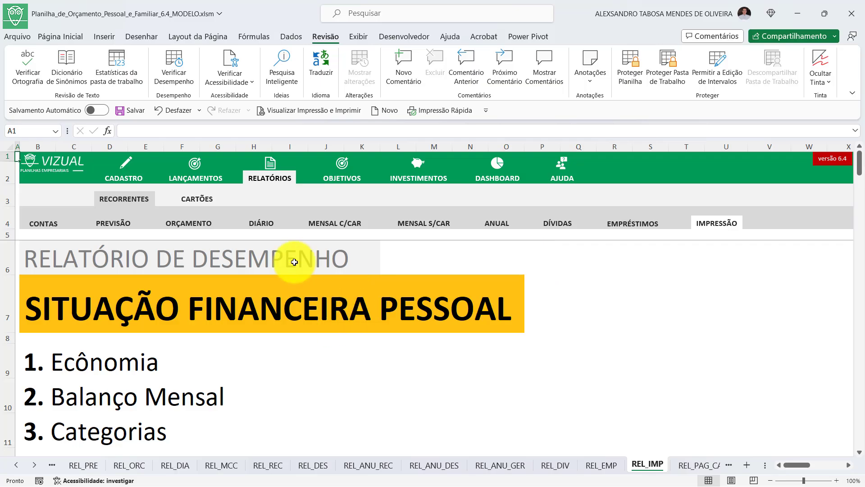
Open the Previsão report under Cartões and demonstrate switching "Estou analisando esse relatório" on and off again.
left_click(201, 203)
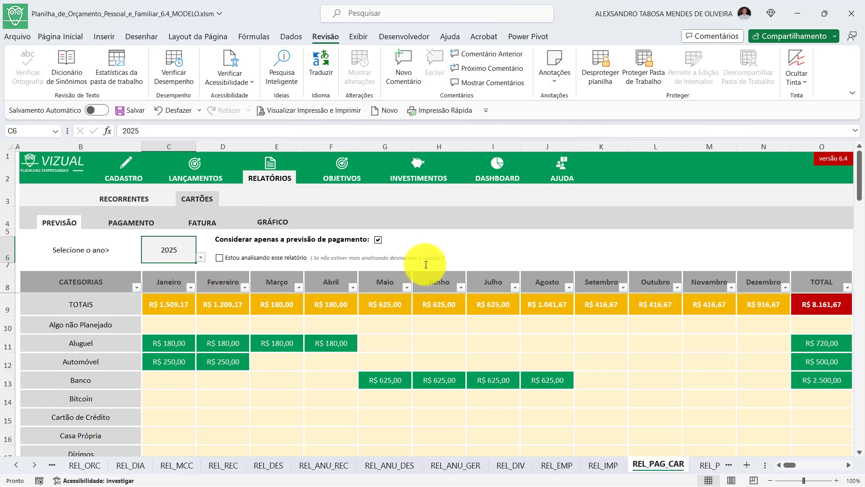
left_click(219, 258)
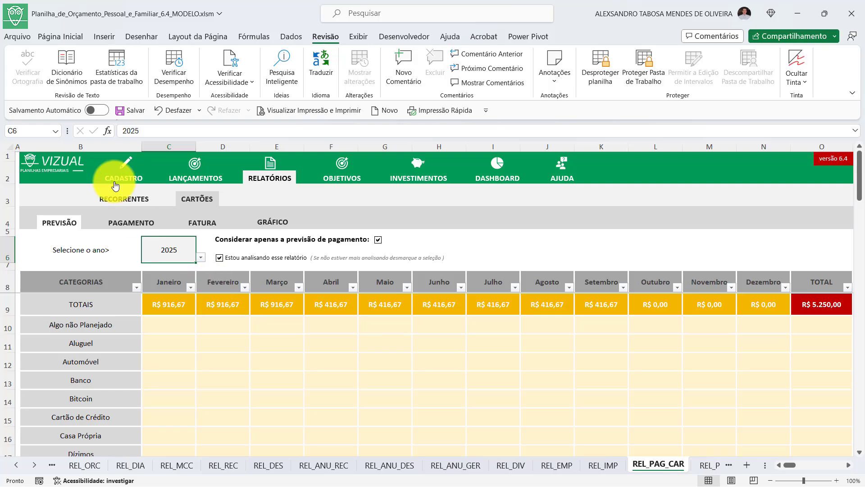
left_click(220, 259)
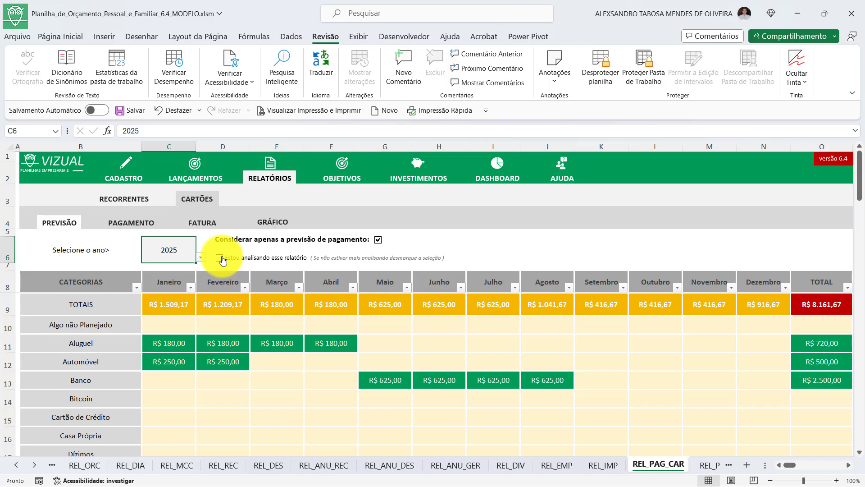
Open the cards' Pagamento report and clear its "Estou analisando esse relatório" option.
left_click(131, 222)
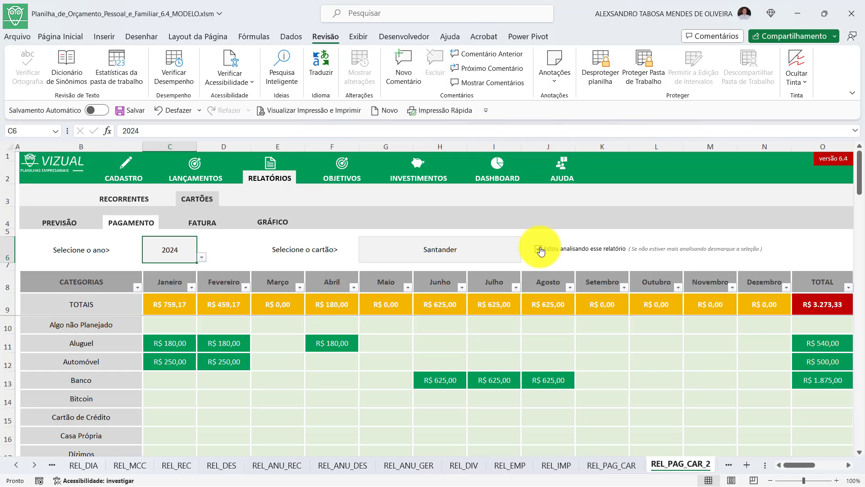
left_click(539, 250)
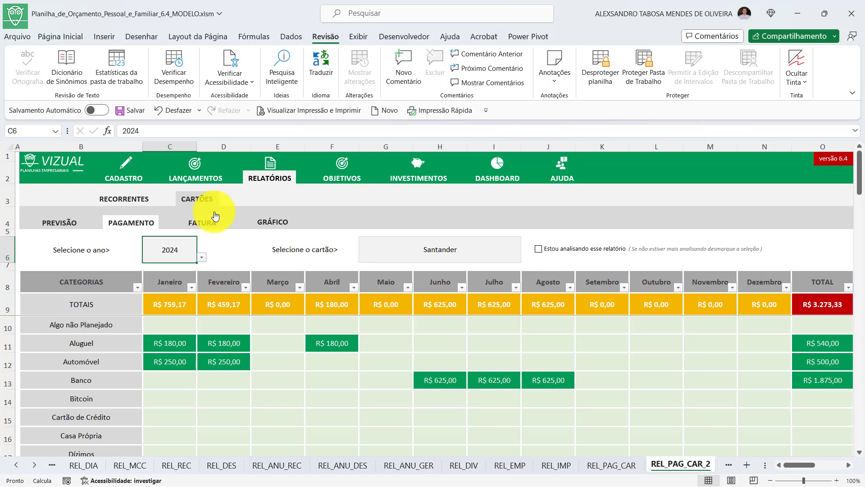
View the Fatura and Gráfico reports for the cards.
left_click(204, 222)
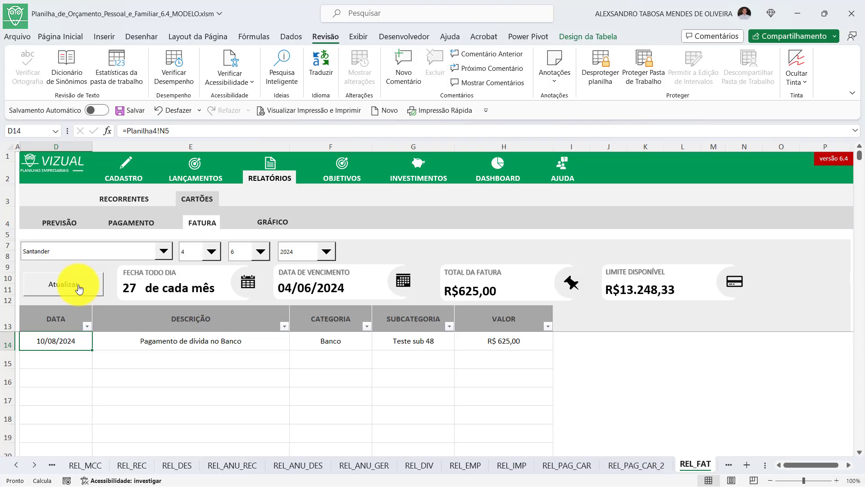
left_click(273, 221)
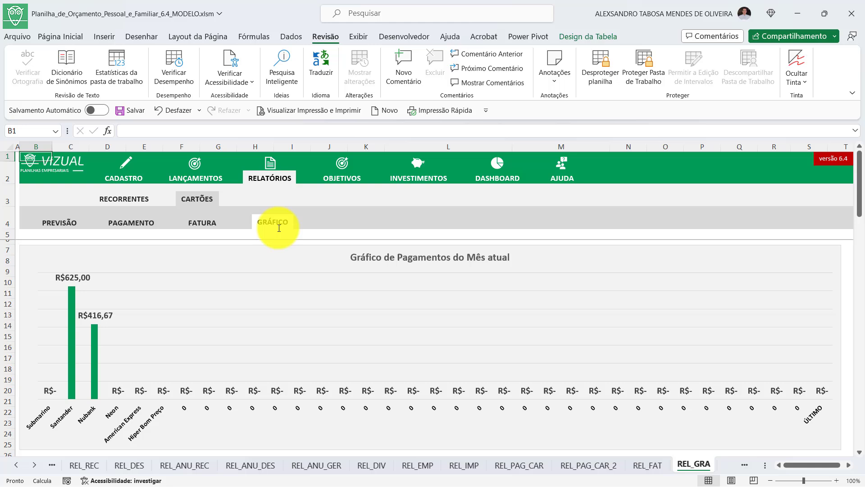
View the Objetivos sheet and the Investimentos sheets from Lançamentos through Tipo de Inves.
left_click(340, 183)
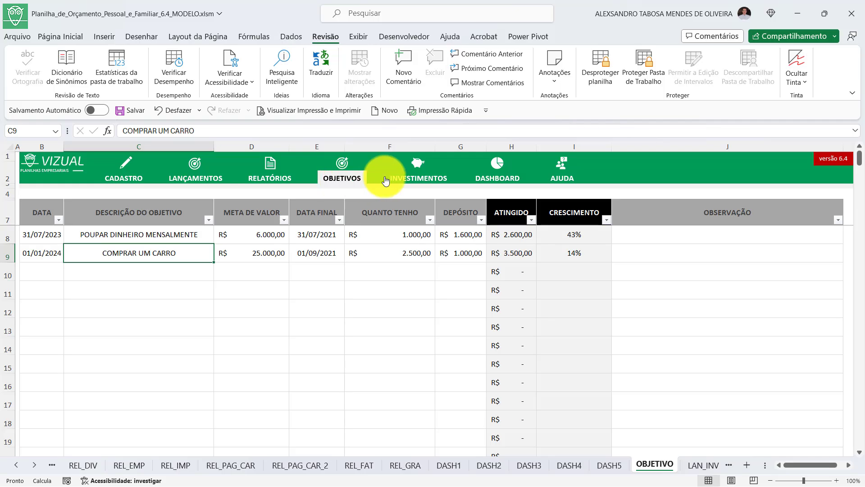
left_click(418, 179)
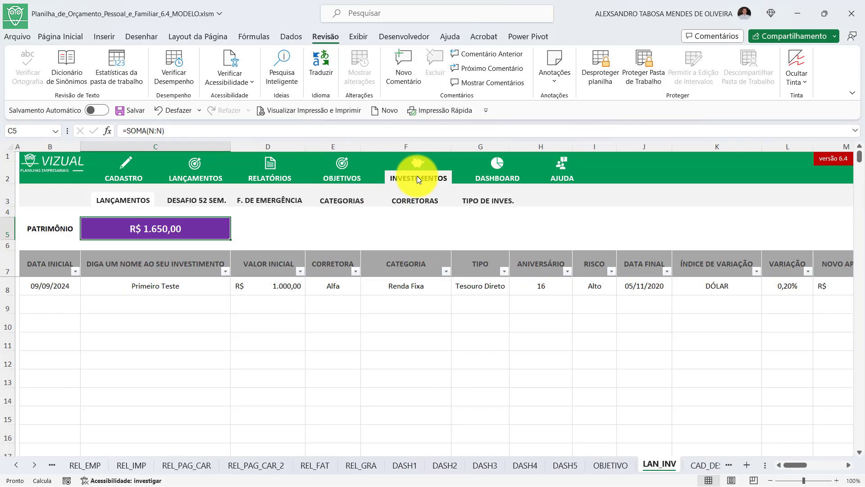
left_click(197, 200)
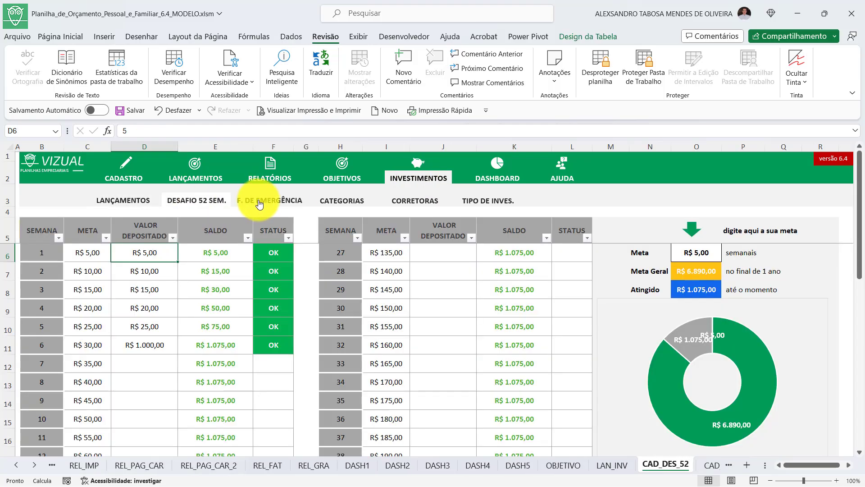
left_click(260, 202)
left_click(348, 200)
left_click(404, 200)
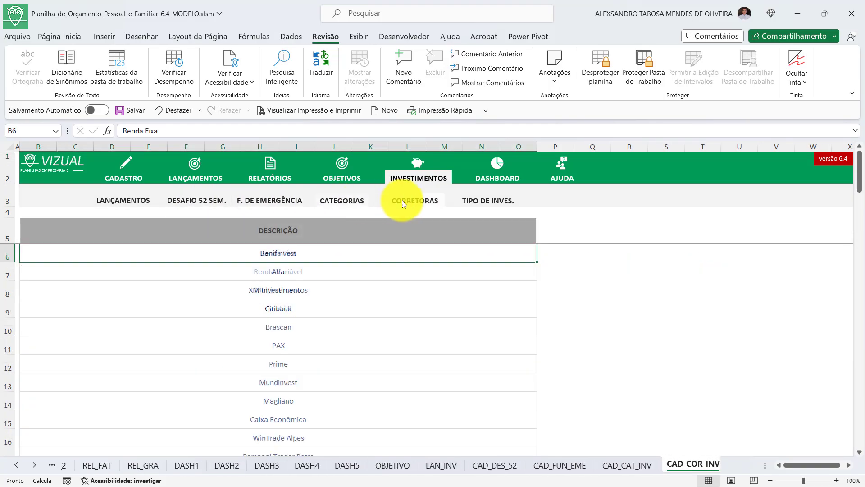
left_click(476, 203)
Examine the Geral dashboard from the monthly income and expense charts down to the Orçamento category table.
left_click(496, 173)
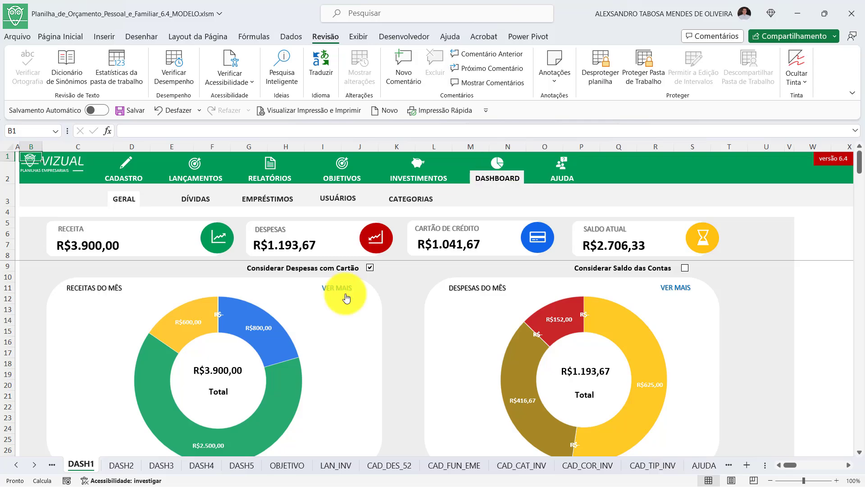
scroll(426, 332, "down", 6)
scroll(426, 333, "down", 12)
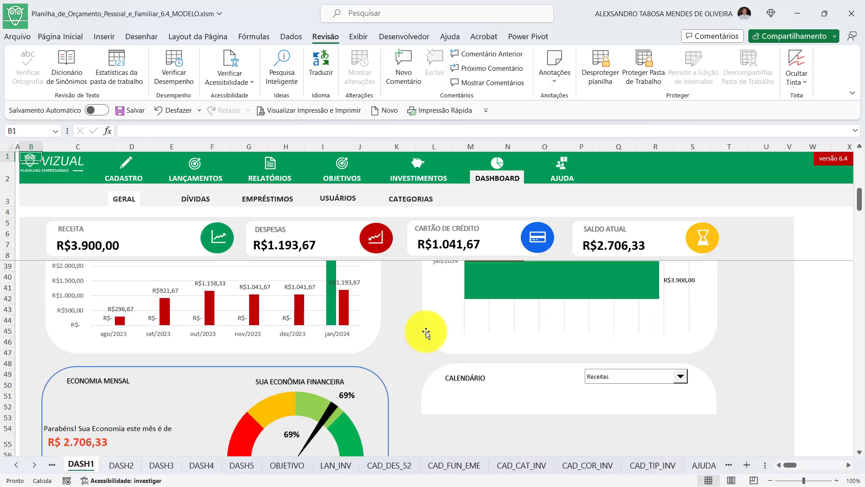
scroll(426, 332, "down", 5)
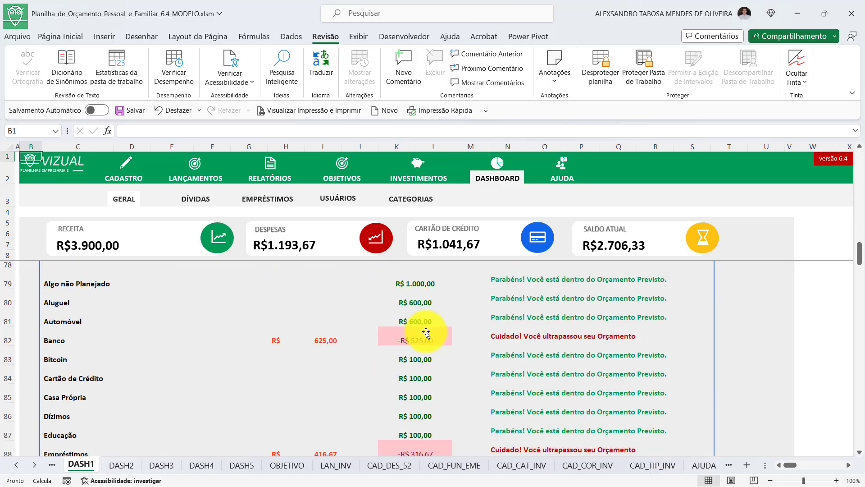
scroll(426, 333, "up", 4)
scroll(386, 338, "down", 10)
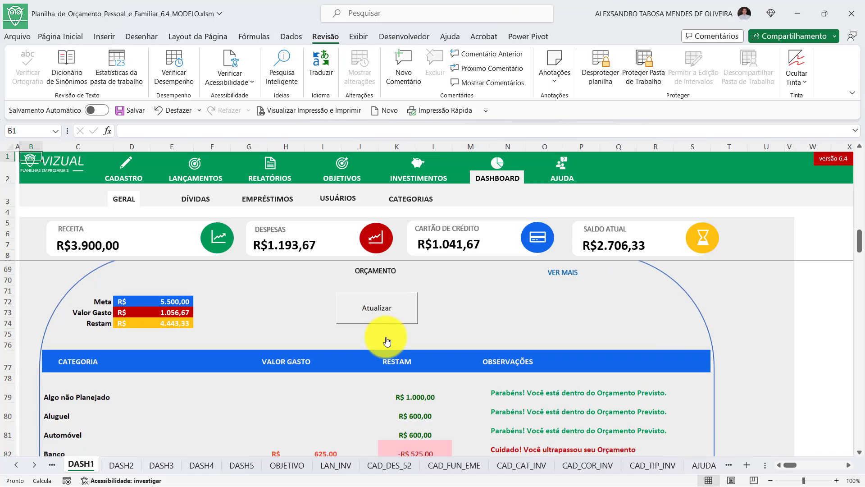
scroll(425, 337, "up", 6)
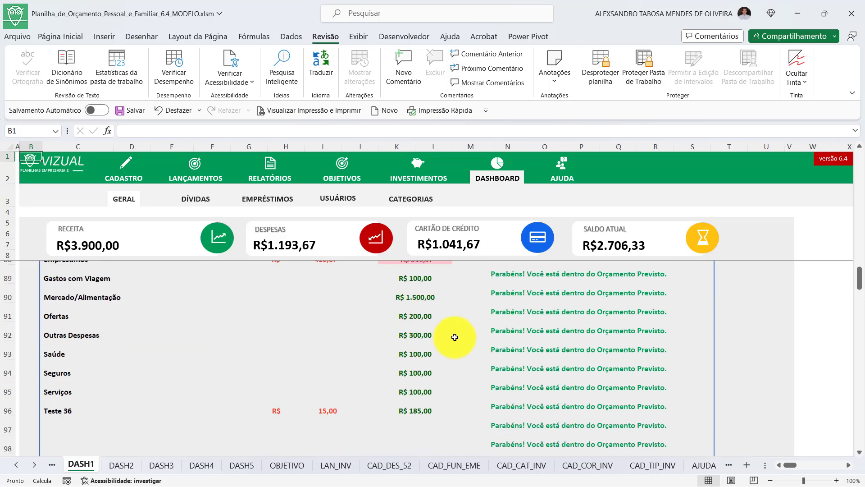
scroll(424, 337, "up", 20)
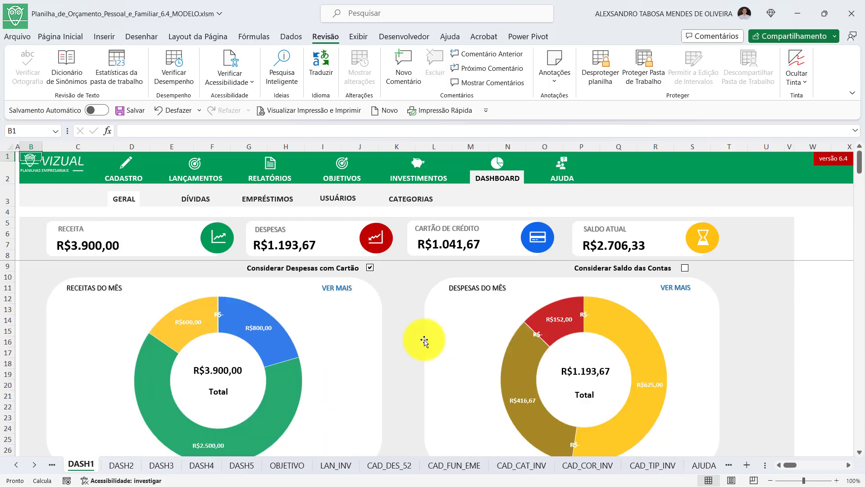
View the Dívidas, Empréstimos and Usuários dashboards.
left_click(197, 198)
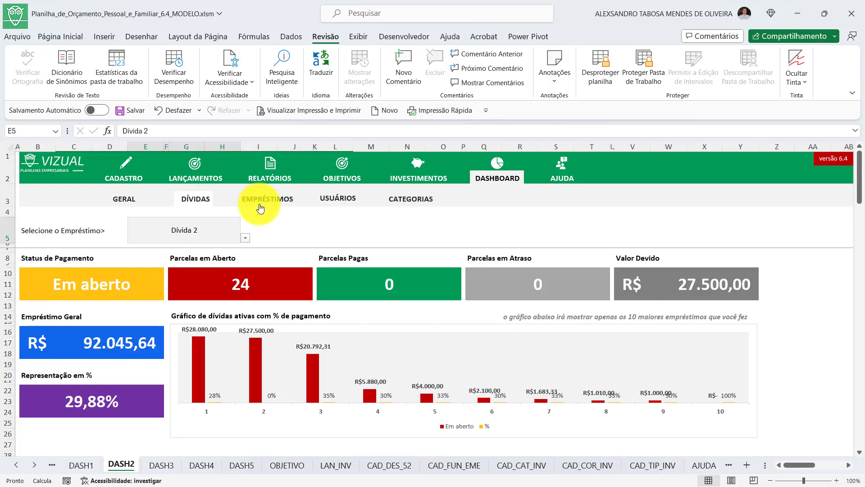
left_click(263, 199)
left_click(333, 200)
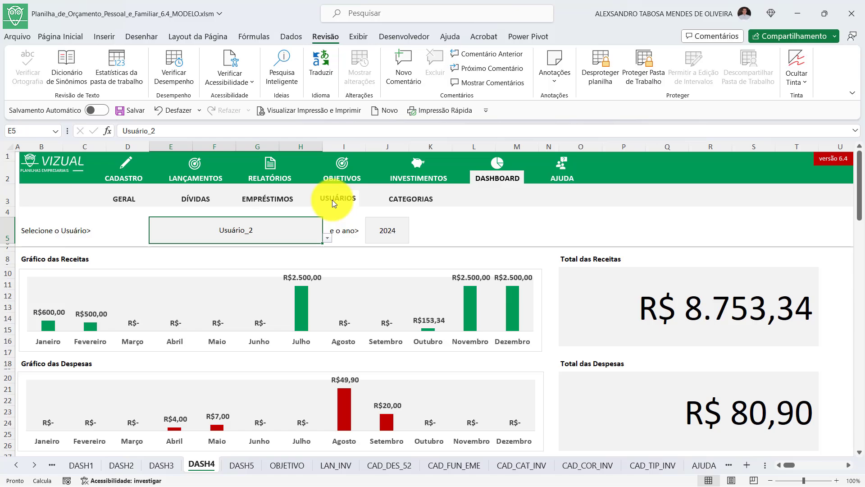
Open the Categorias dashboard and point out its category, subcategory and year selectors.
left_click(419, 202)
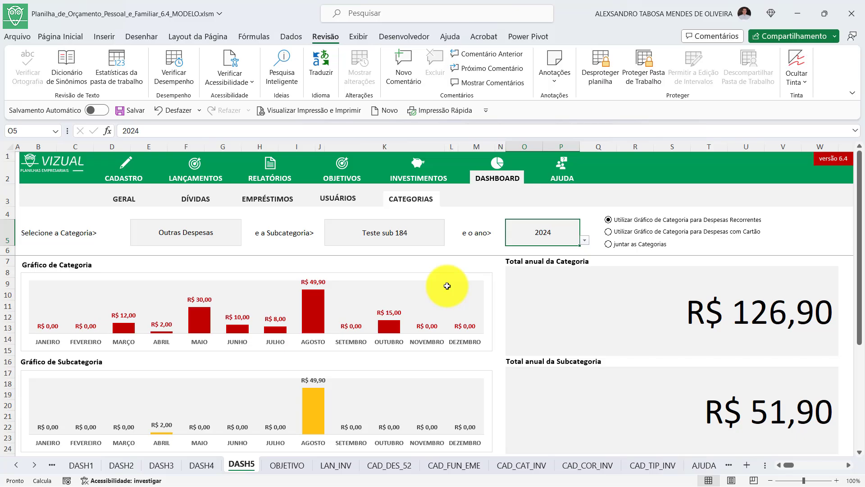
left_click(196, 234)
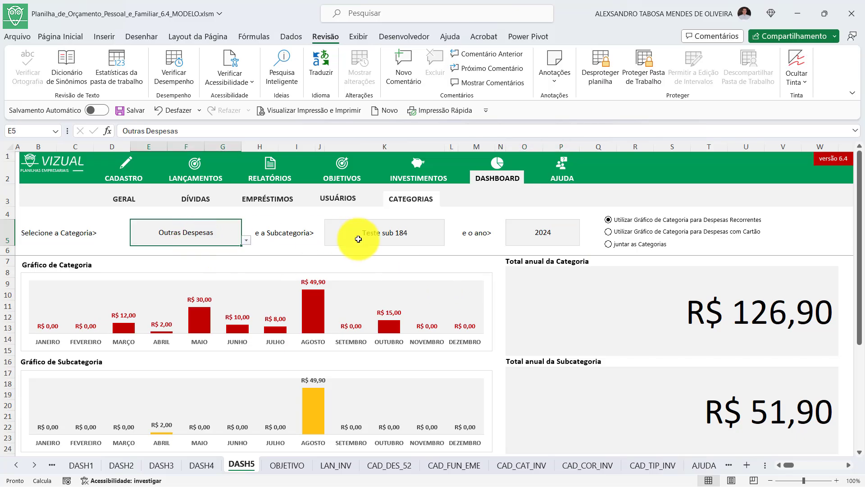
left_click(372, 232)
left_click(533, 231)
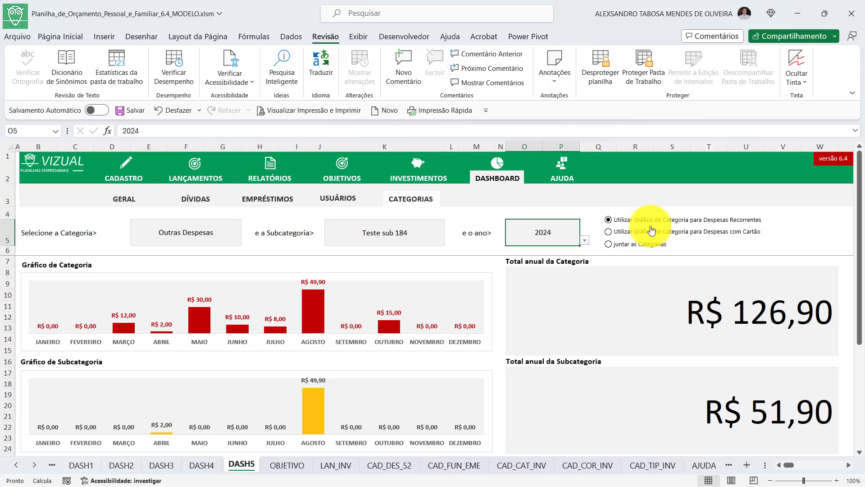
Switch the category charts to "Despesas com Cartão" and then to "juntar as Categorias", inspecting the November bar.
left_click(608, 230)
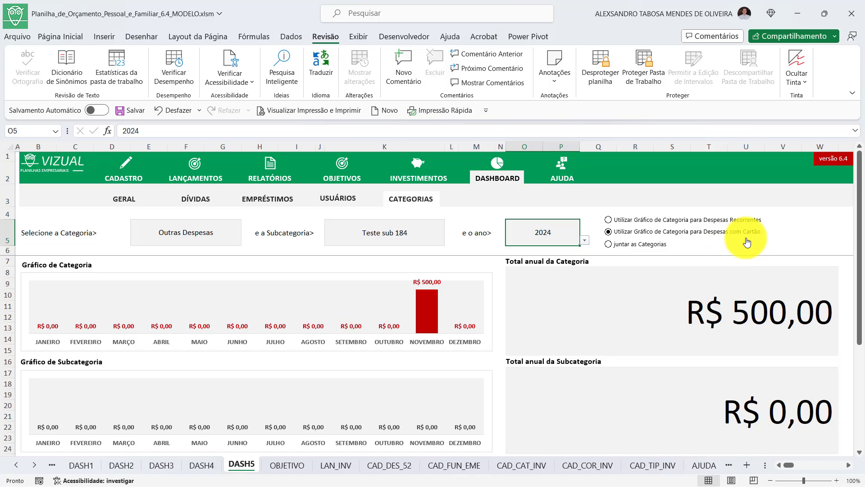
left_click(609, 243)
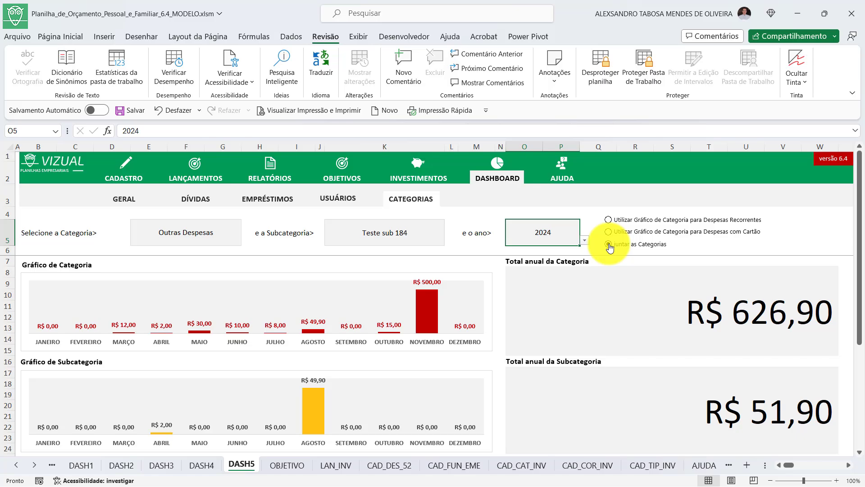
scroll(416, 295, "down", 3)
scroll(416, 299, "up", 3)
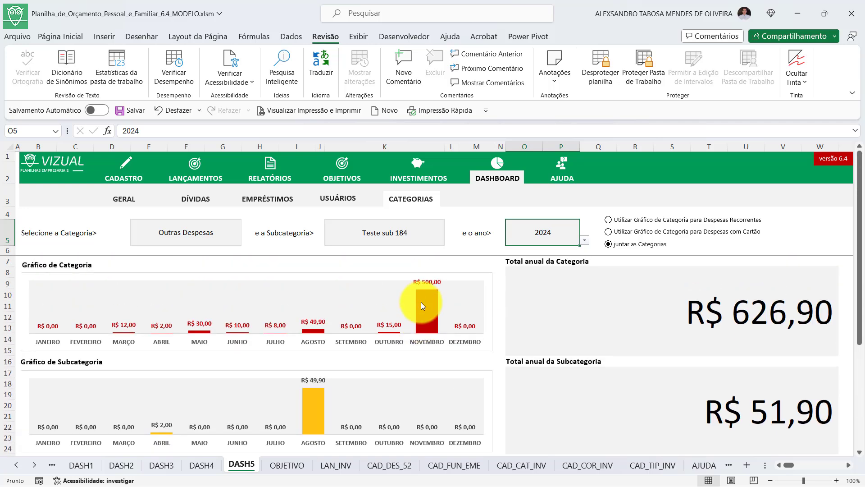
mouse_move(422, 303)
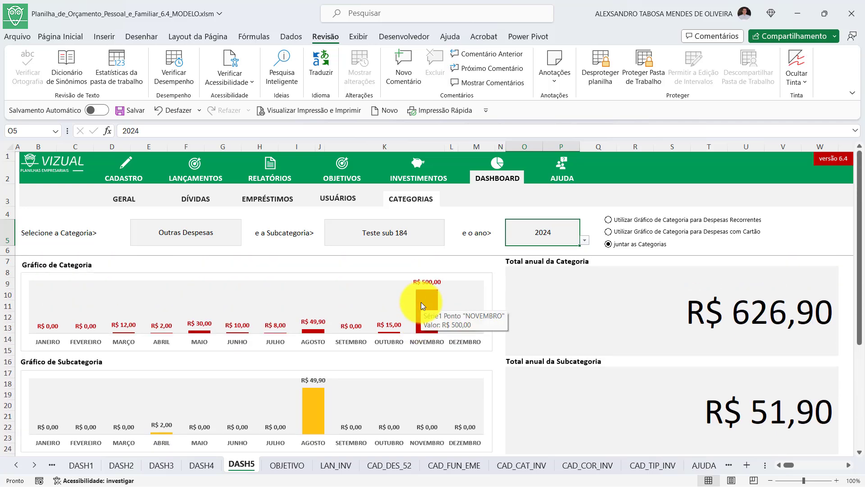